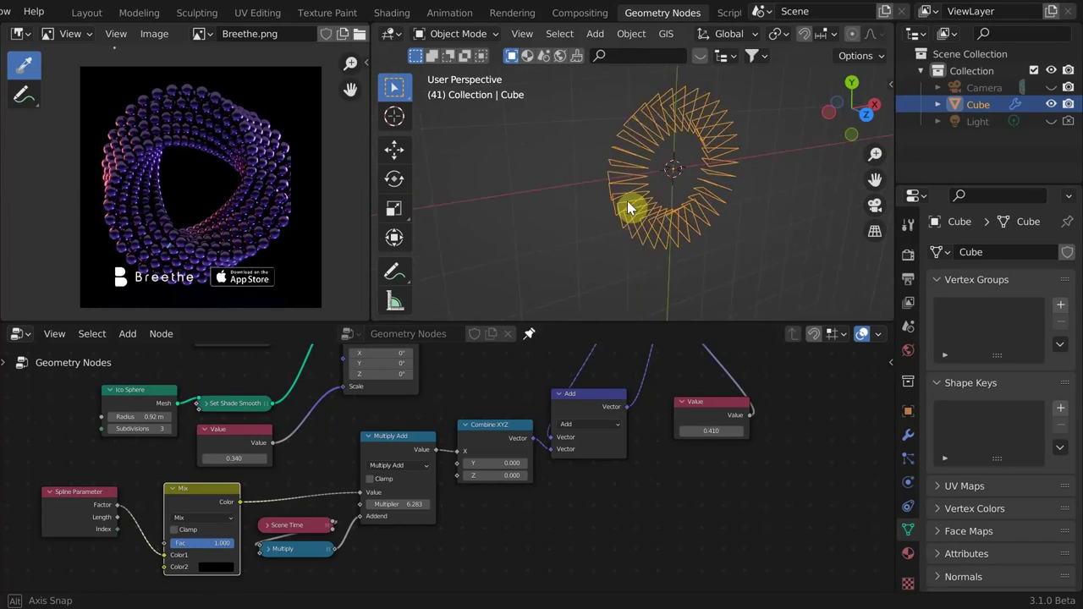
Connect the sphere Instance on Points node's Instances output to the Instance input of the final Instance on Points node.
left_click(430, 387)
middle_click_drag(430, 387, 528, 507)
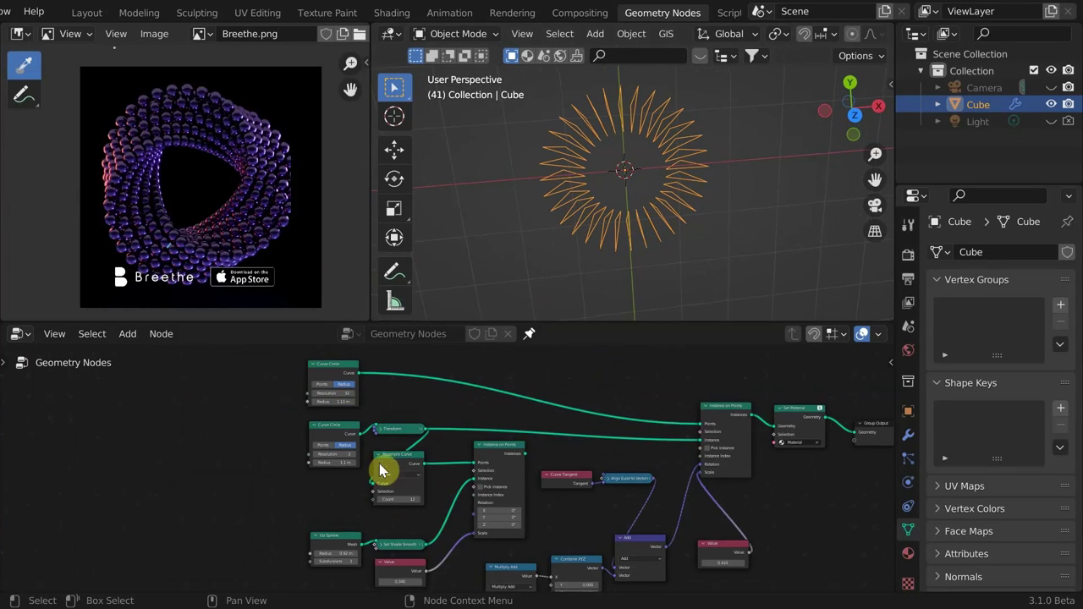
scroll(382, 472, "up", 2)
left_click(493, 458)
middle_click_drag(552, 450, 499, 450)
left_click_drag(501, 448, 738, 430)
middle_click_drag(677, 304, 783, 189)
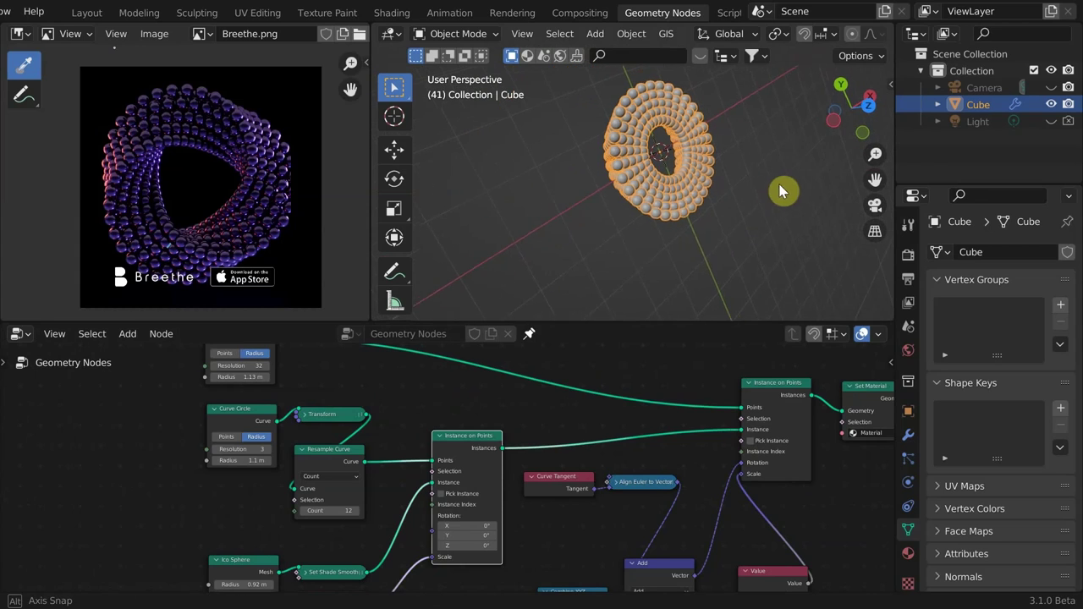
Lower the Mix node's factor to 0.039 and play the animation to view the twisting sphere ring.
middle_click_drag(530, 515, 435, 337)
left_click_drag(214, 534, 177, 534)
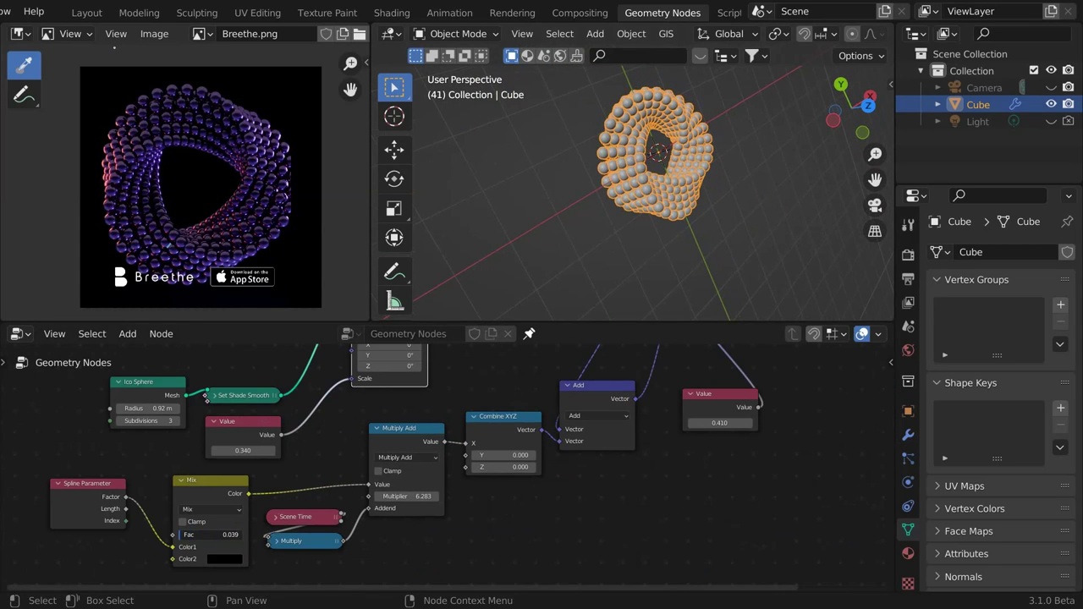
key("space")
middle_click_drag(719, 208, 672, 233)
left_click(859, 107)
middle_click_drag(682, 161, 692, 184, "shift")
scroll(692, 184, "up", 2)
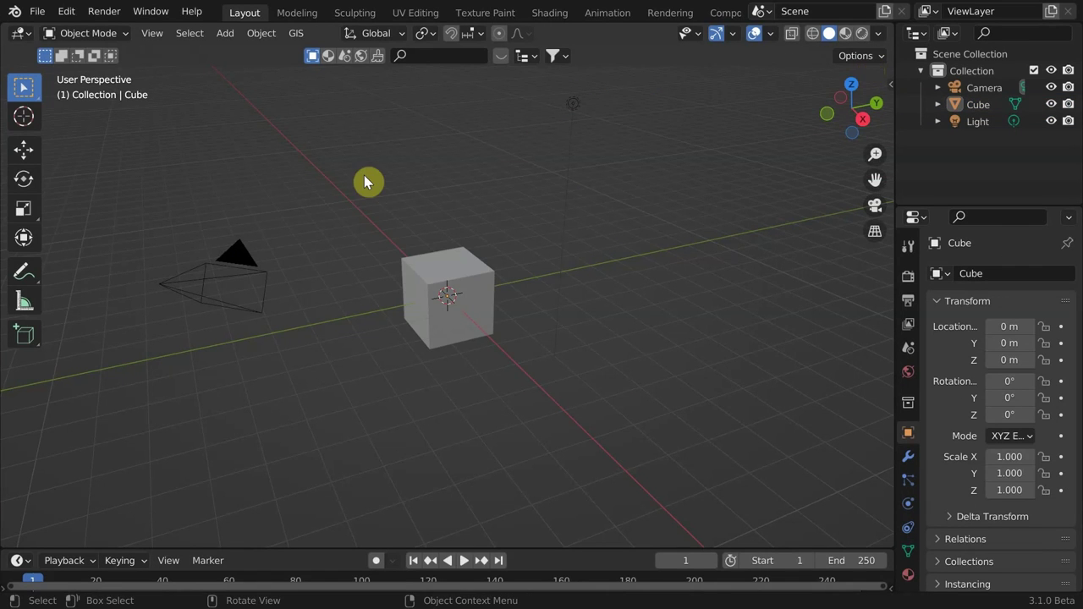
Switch to the Geometry Nodes workspace and load Breethe.png from the Desktop as the reference image.
left_click(222, 278)
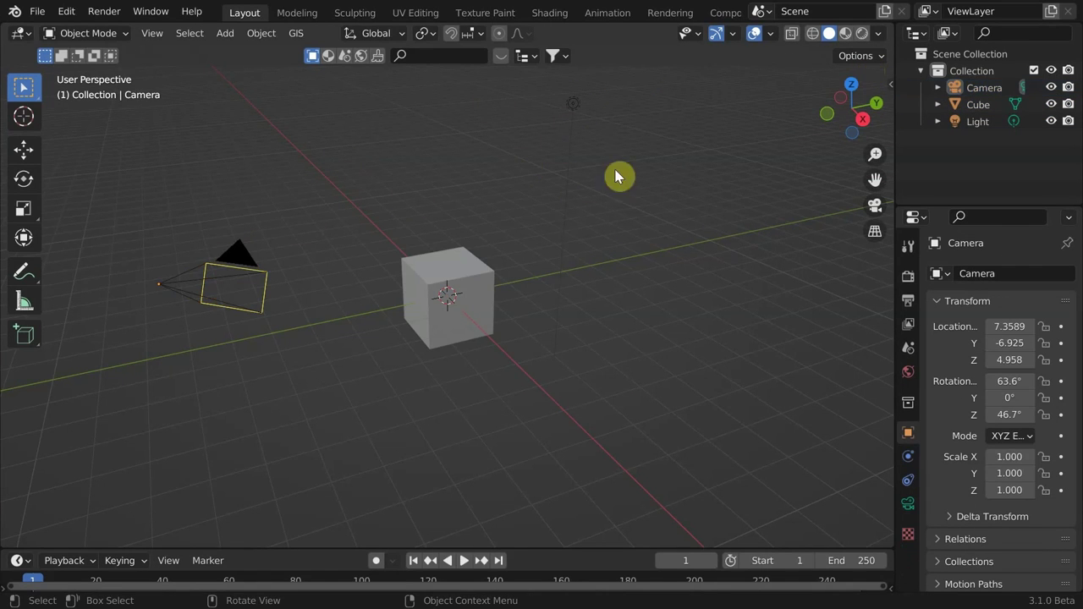
scroll(677, 12, "down", 3)
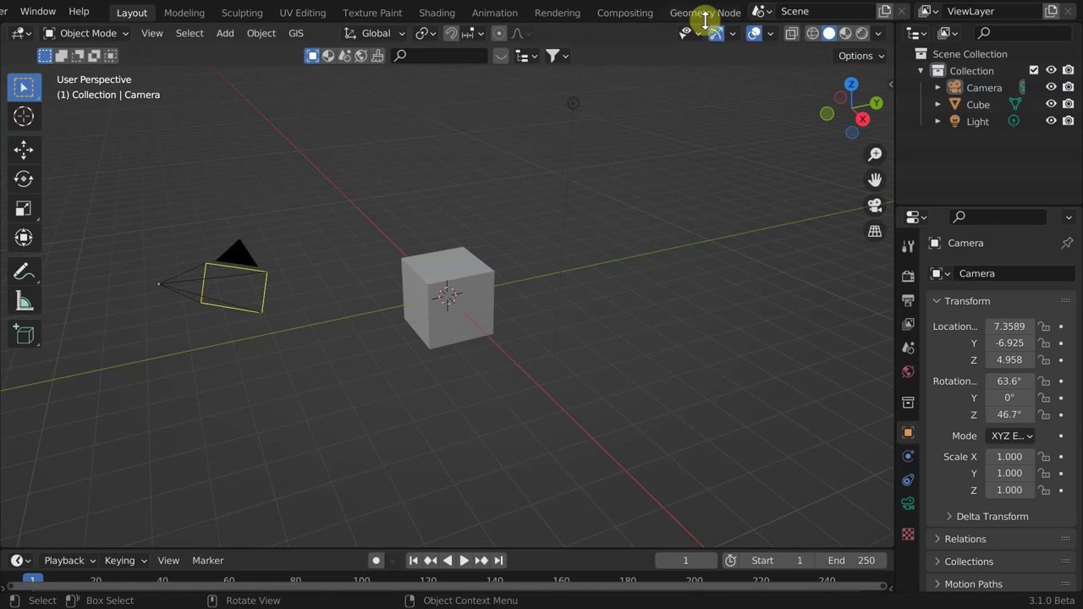
left_click(701, 14)
left_click(298, 34)
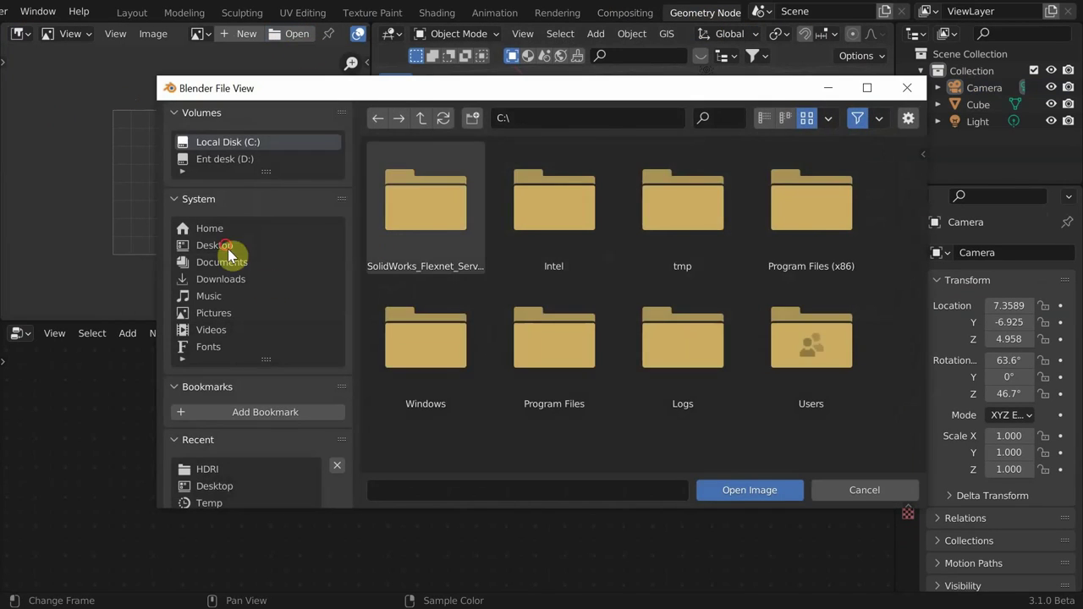
left_click(232, 254)
double_click(554, 221)
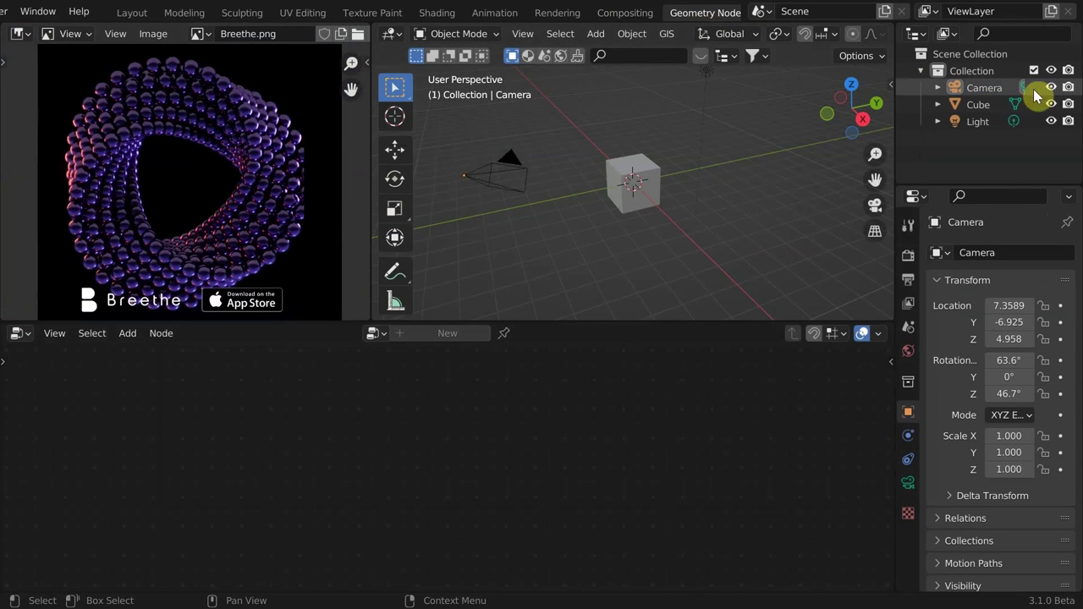
Hide the camera and light, and give the cube a new Geometry Nodes tree.
left_click(846, 88)
left_click(634, 183)
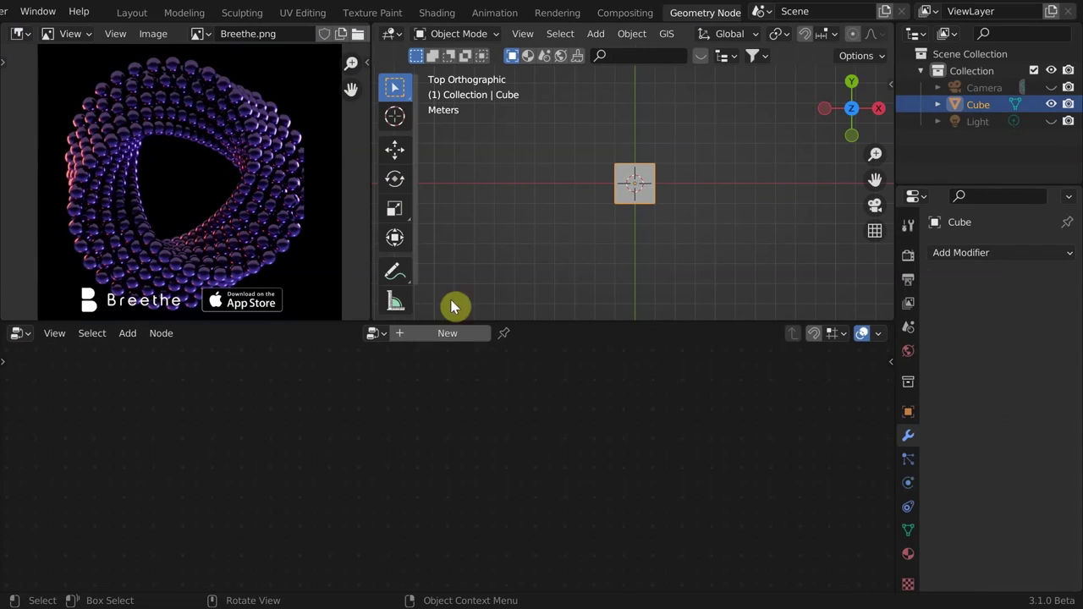
left_click(441, 333)
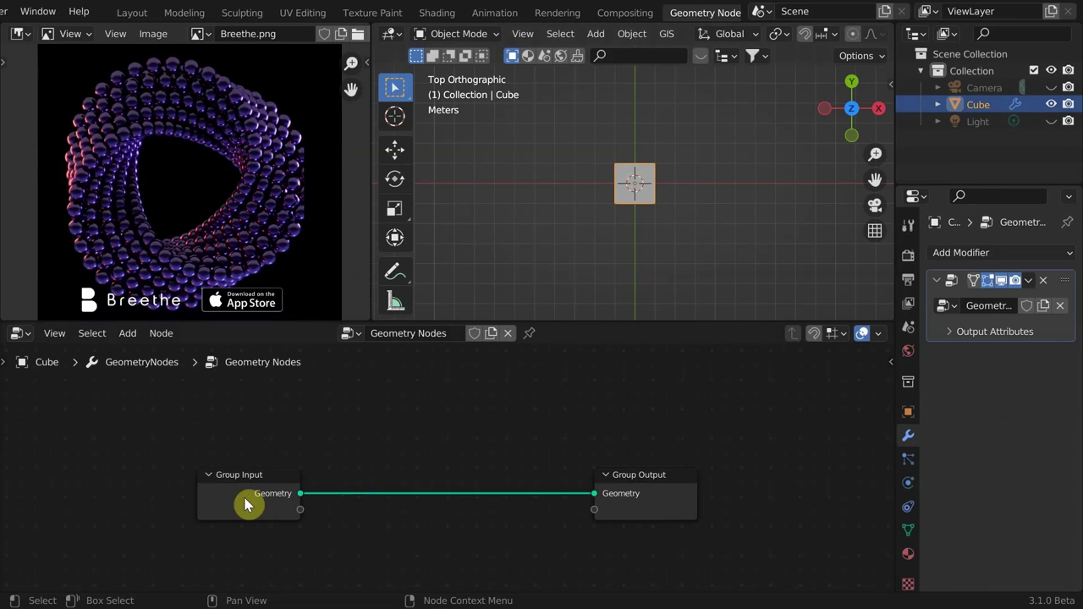
Replace the Group Input node with a Curve Circle of resolution 45 wired to the Group Output.
key("x")
middle_click_drag(240, 474, 285, 473)
key("shift+a")
left_click(268, 261)
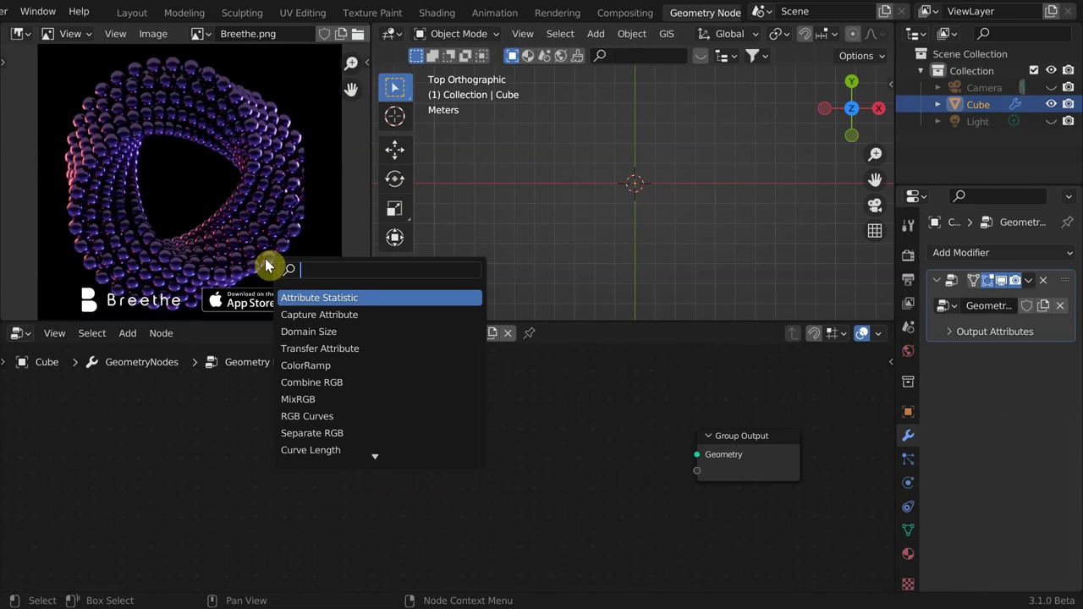
type("cir")
key("Down")
key("Return")
left_click(288, 423)
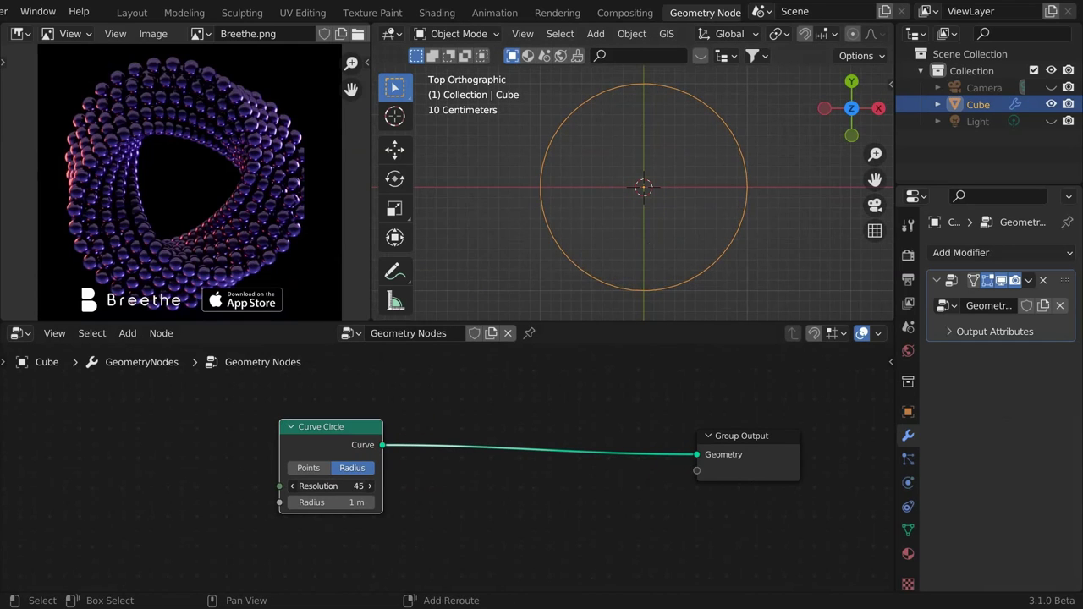
key("BackSpace")
key("slash")
scroll(660, 208, "down", 2)
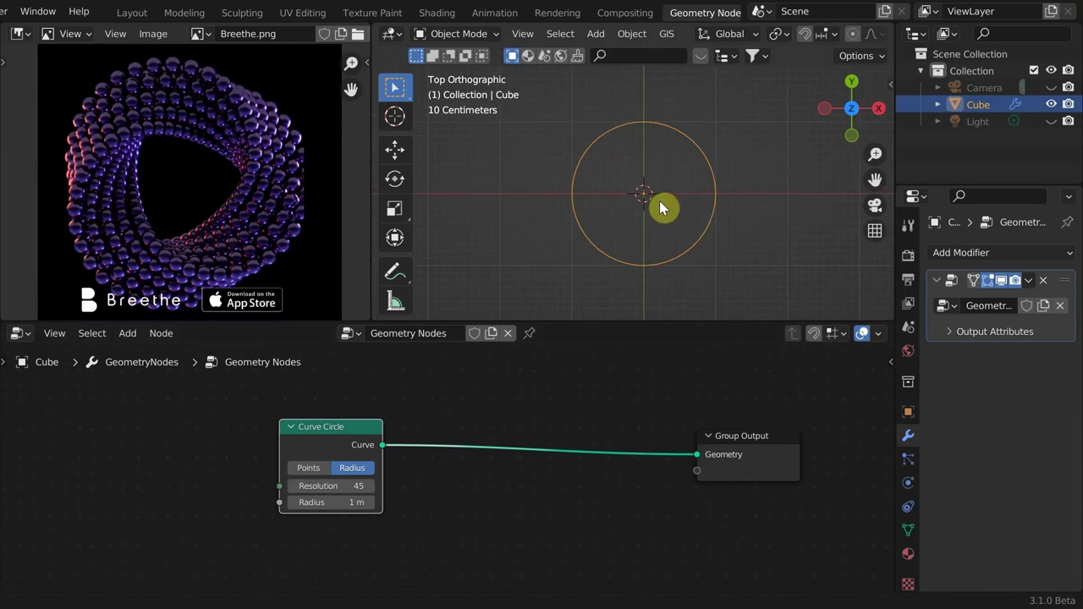
middle_click_drag(660, 208, 649, 210, "shift")
Insert an Instance on Points node between the Curve Circle and the Group Output.
left_click_drag(338, 444, 118, 452)
scroll(415, 474, "down", 1)
middle_click_drag(415, 474, 476, 434)
key("shift+a")
left_click(399, 263)
type("inst")
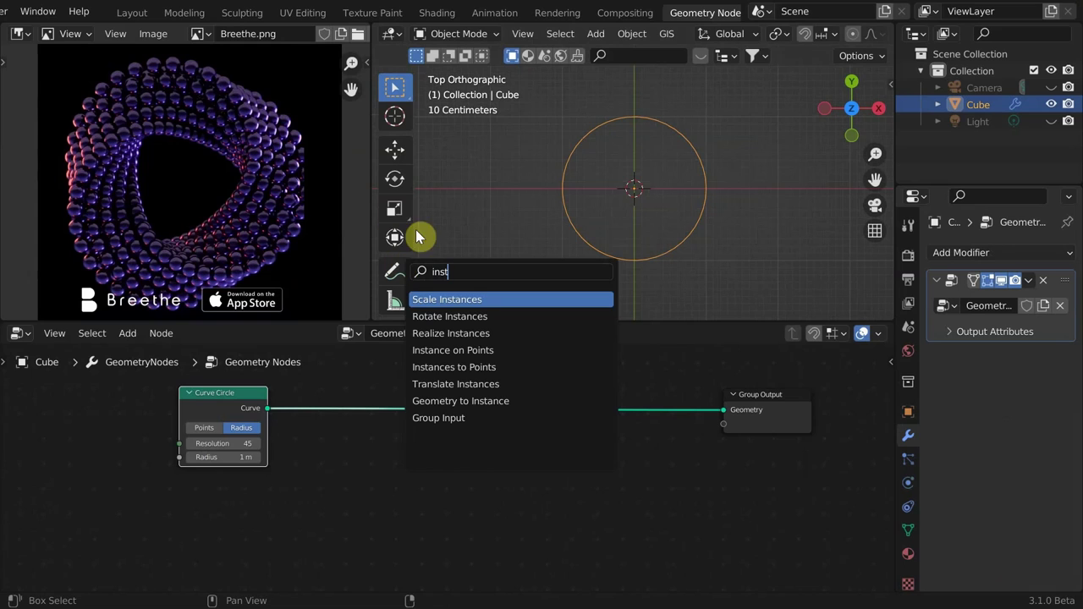
left_click(453, 349)
left_click(491, 415)
Add an Ico Sphere node and connect its Mesh to the Instance input of Instance on Points.
key("shift+a")
left_click(350, 261)
type("sp")
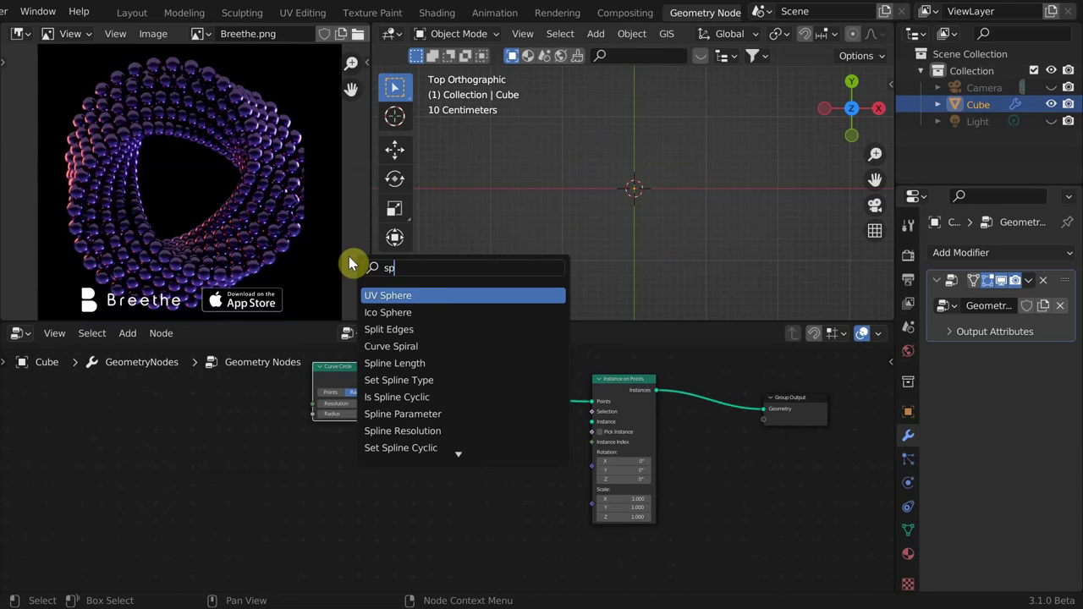
left_click(387, 312)
left_click(515, 476)
scroll(533, 483, "up", 1)
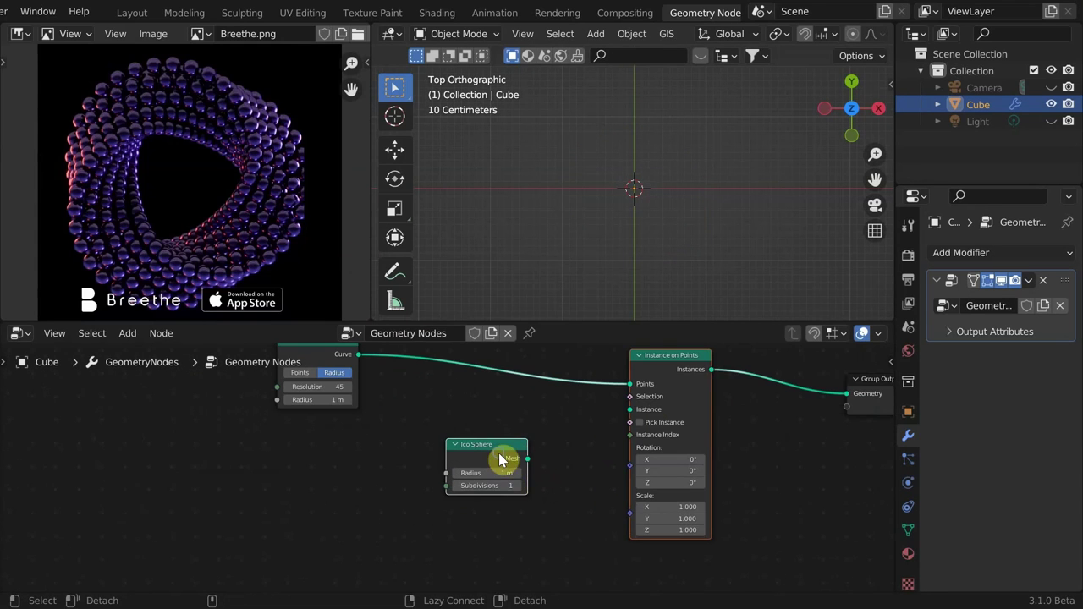
right_click_drag(500, 454, 657, 414, "alt")
scroll(554, 474, "up", 1)
left_click_drag(491, 452, 299, 446)
Add a Value node and connect it to the Scale input of Instance on Points.
left_click(423, 429)
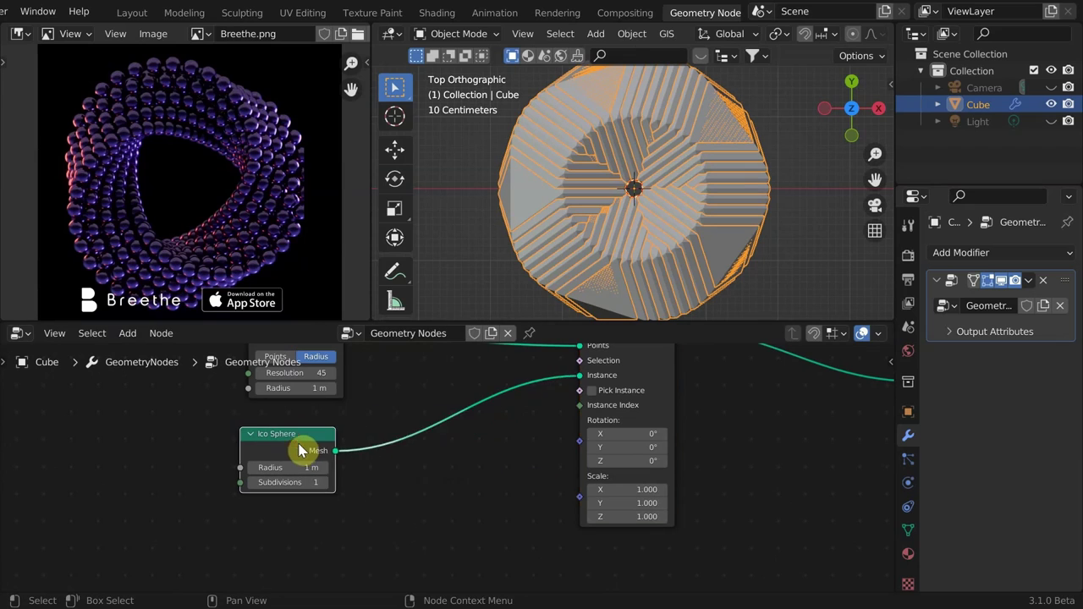
key("shift+a")
left_click(369, 269)
type("val")
key("Return")
left_click(465, 529)
left_click_drag(477, 527, 586, 499)
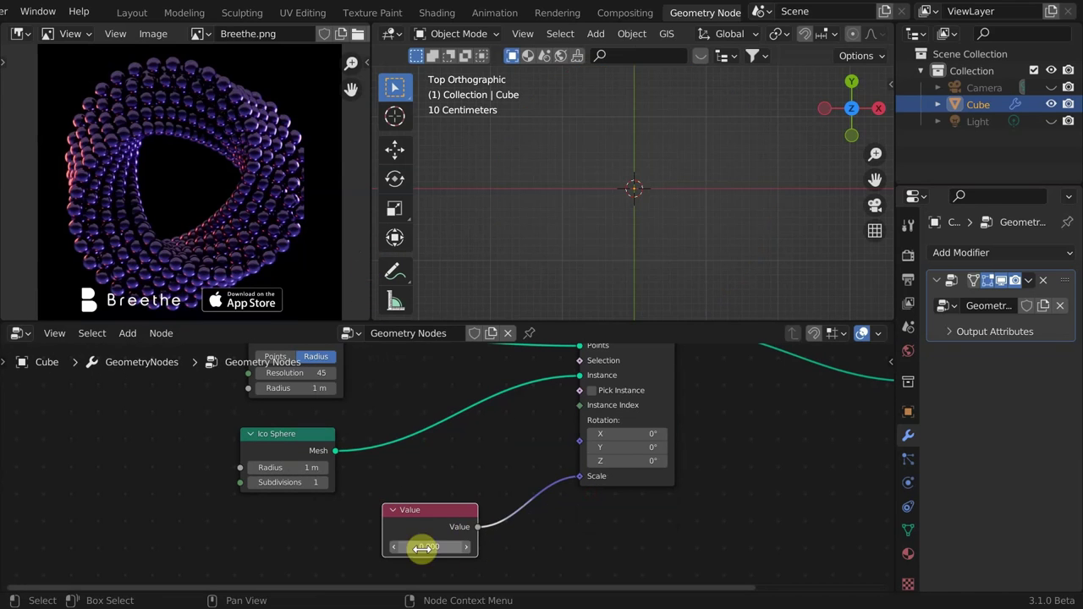
Set the Value node to 0.08 and the Curve Circle's resolution to 26.
scroll(631, 186, "up", 4)
scroll(372, 430, "down", 2)
middle_click_drag(373, 430, 424, 508)
scroll(401, 484, "up", 3)
left_click_drag(347, 465, 331, 466)
scroll(641, 217, "down", 2)
middle_click_drag(428, 558, 535, 447)
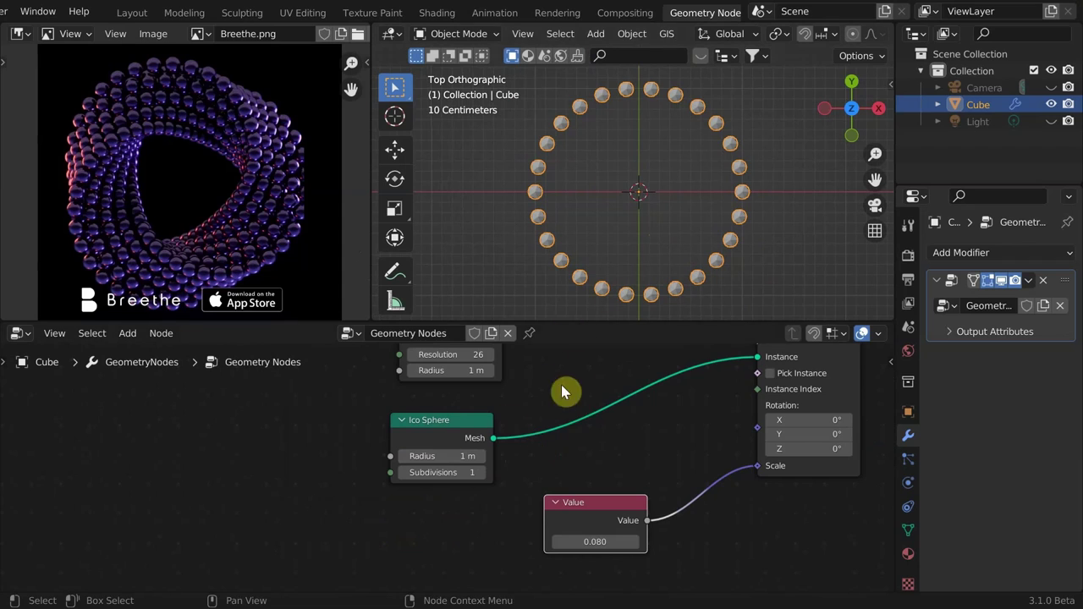
Delete the Ico Sphere node and place a duplicate of the Curve Circle node in its spot.
middle_click_drag(562, 387, 561, 475)
left_click_drag(448, 396, 315, 384)
scroll(668, 195, "down", 2)
key("x")
key("shift+d")
left_click(320, 484)
Set the duplicated Curve Circle's resolution to 3 and connect it to the Instance input of Instance on Points.
middle_click_drag(381, 447, 214, 509)
left_click_drag(659, 412, 468, 412)
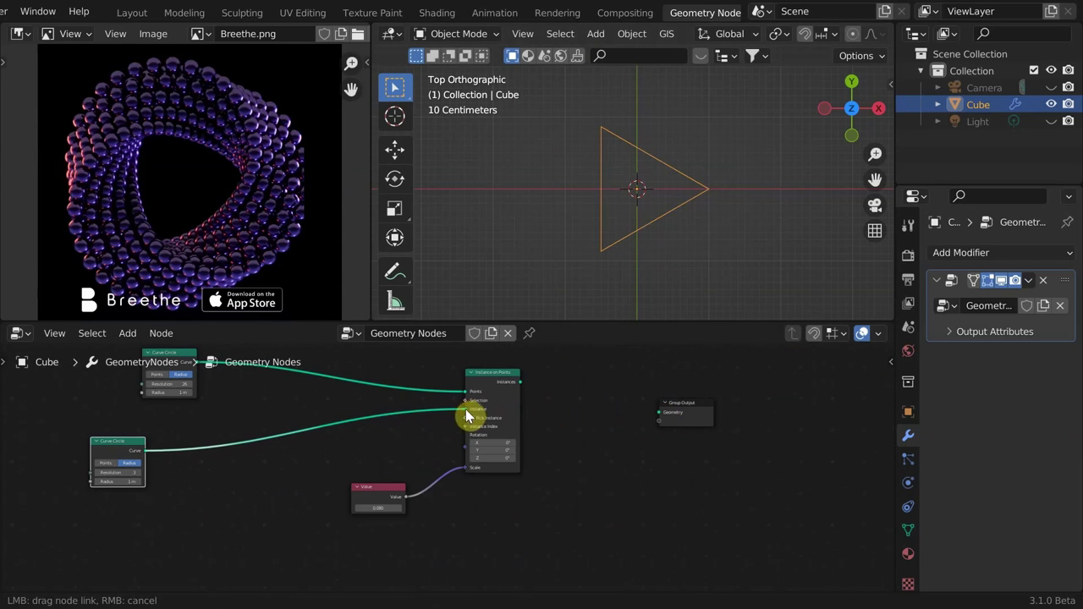
scroll(481, 388, "down", 2)
middle_click_drag(257, 438, 427, 461)
scroll(578, 252, "up", 4)
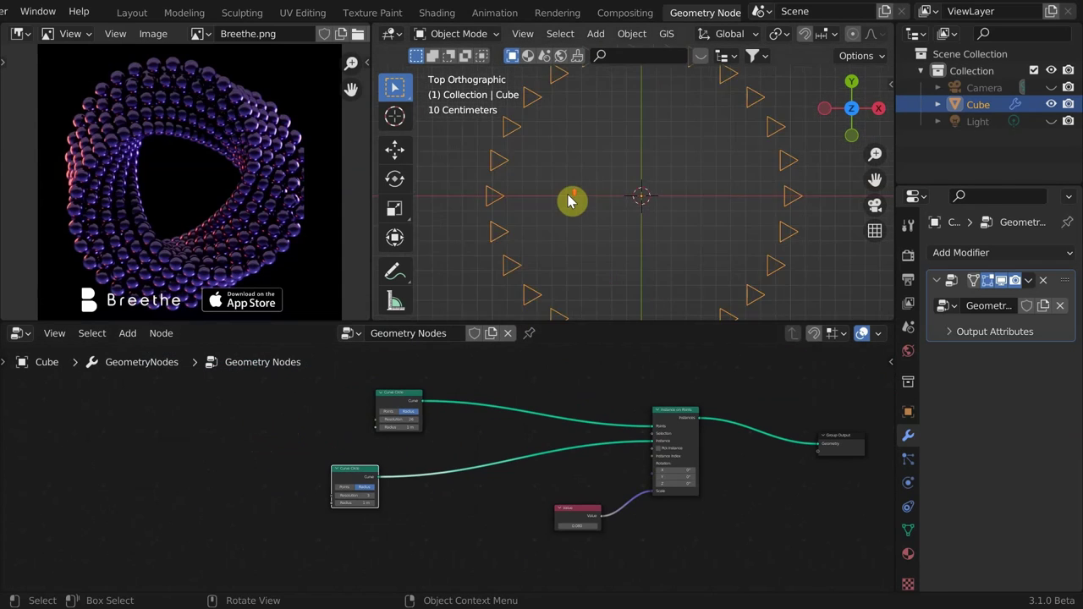
middle_click_drag(571, 201, 636, 210)
left_click(860, 114)
scroll(431, 397, "up", 1)
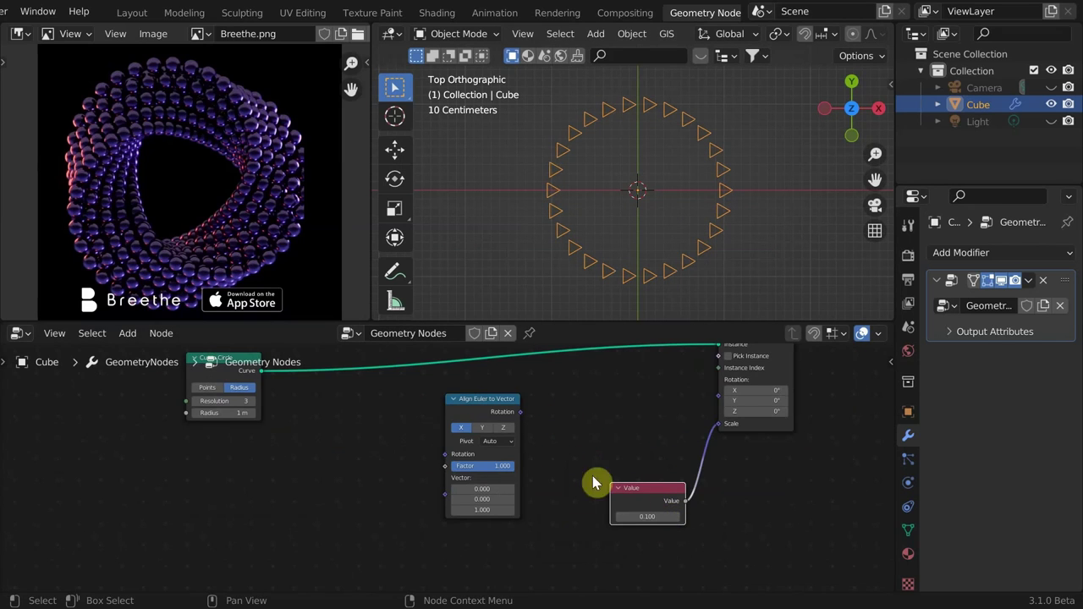
Add a Curve Tangent node feeding the Align Euler to Vector node set to Z, and link its Rotation to Instance on Points.
left_click_drag(626, 488, 671, 521)
middle_click_drag(507, 412, 484, 447)
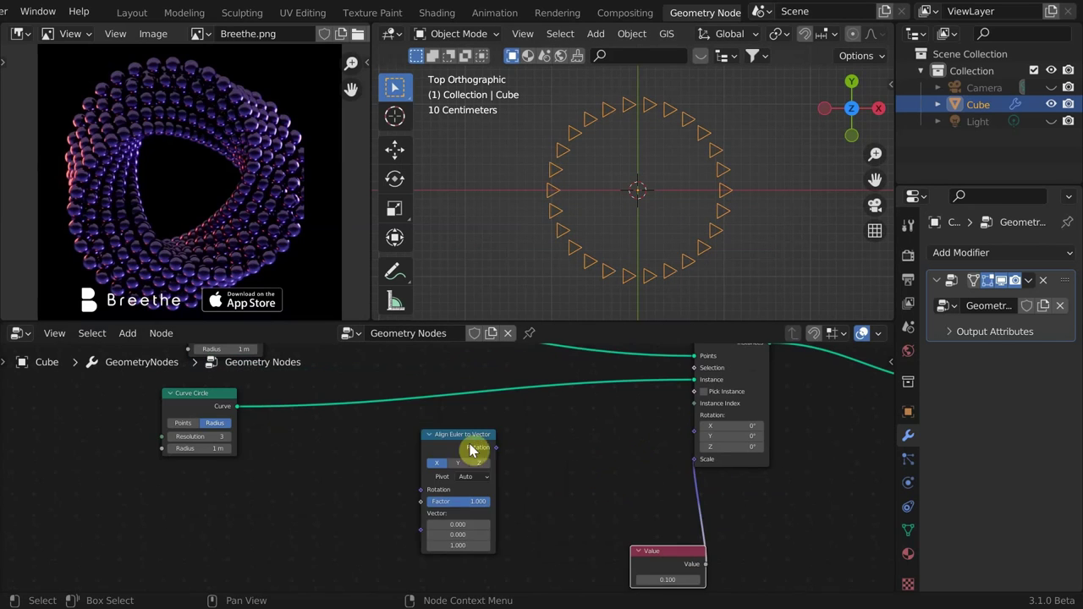
left_click_drag(471, 446, 548, 439)
key("shift+a")
left_click(330, 263)
type("tange")
key("Return")
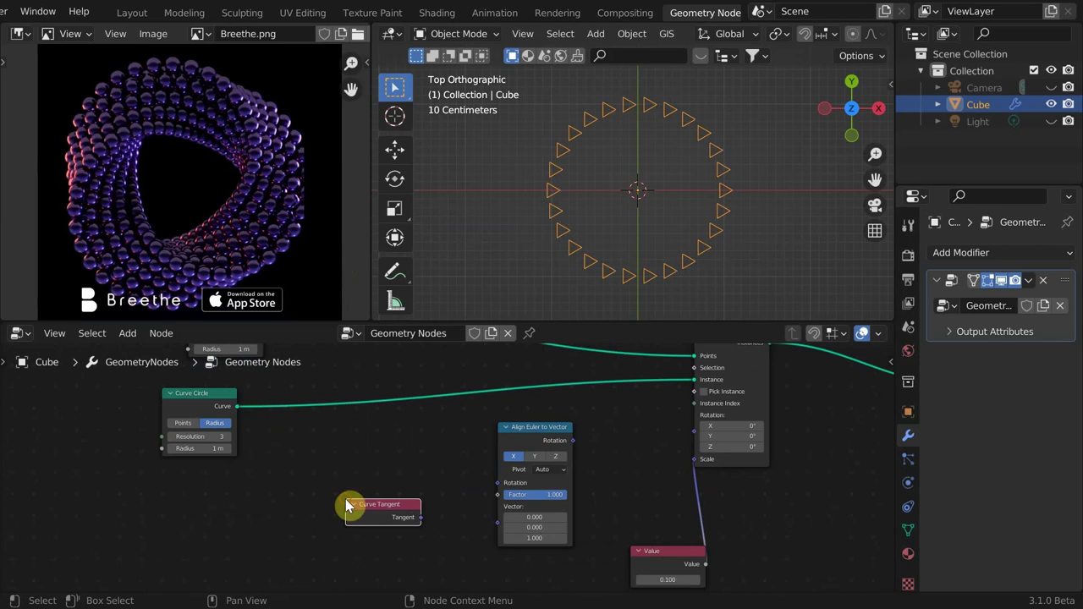
left_click_drag(638, 415, 697, 433)
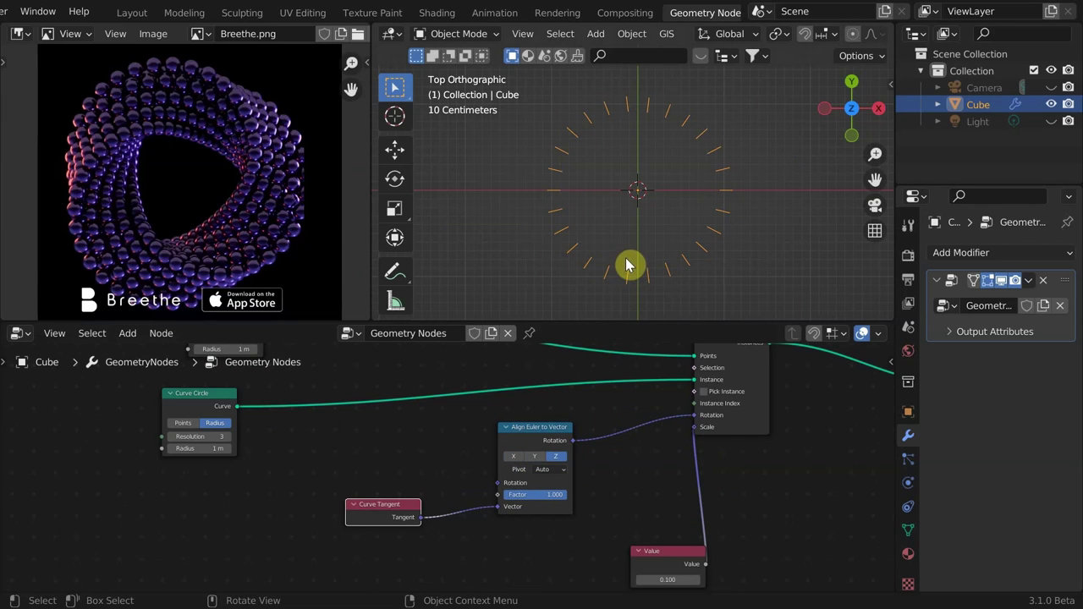
Set the Value node driving the instance scale to 0.41.
left_click_drag(650, 539, 657, 539)
middle_click_drag(625, 190, 815, 133)
left_click(849, 115)
scroll(710, 171, "up", 2)
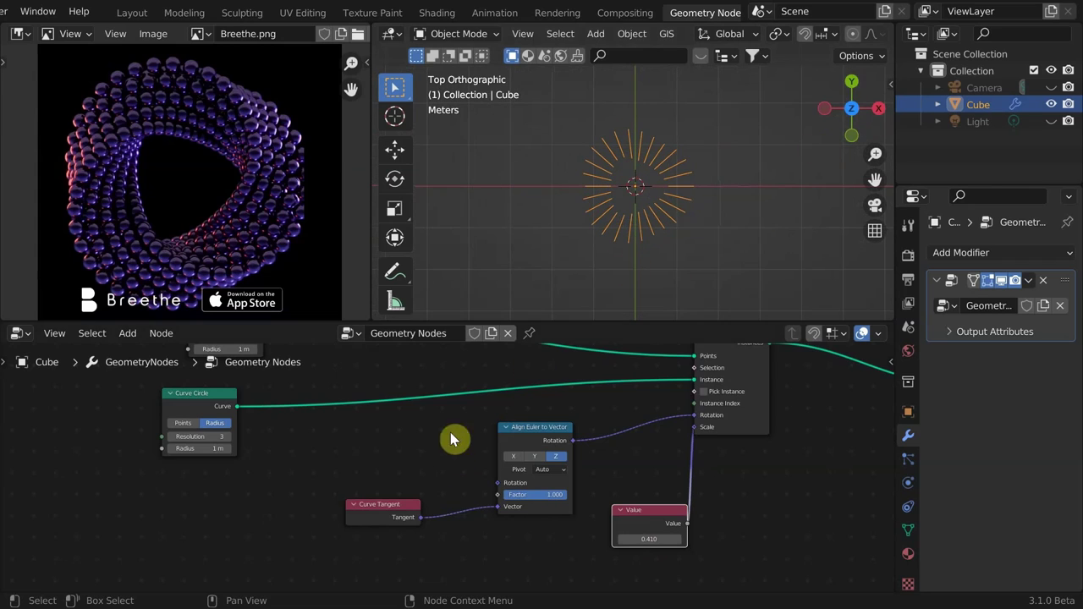
Move the three-point Curve Circle node aside and set the Align Euler to Vector axis to X.
scroll(450, 433, "down", 3)
middle_click_drag(451, 432, 520, 441)
left_click_drag(444, 512, 468, 508)
middle_click_drag(414, 474, 501, 502)
left_click_drag(415, 440, 308, 463)
scroll(380, 457, "up", 3)
middle_click_drag(380, 457, 437, 451)
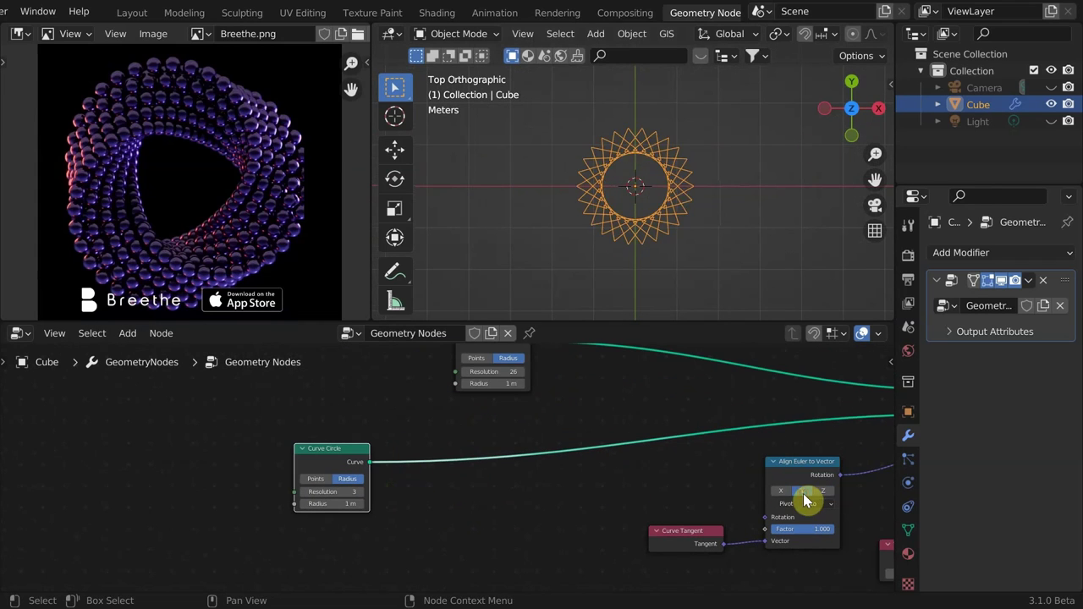
left_click(802, 495)
Insert a Transform node after the three-point Curve Circle and rotate the triangles perpendicular to the ring.
key("shift+a")
left_click(364, 261)
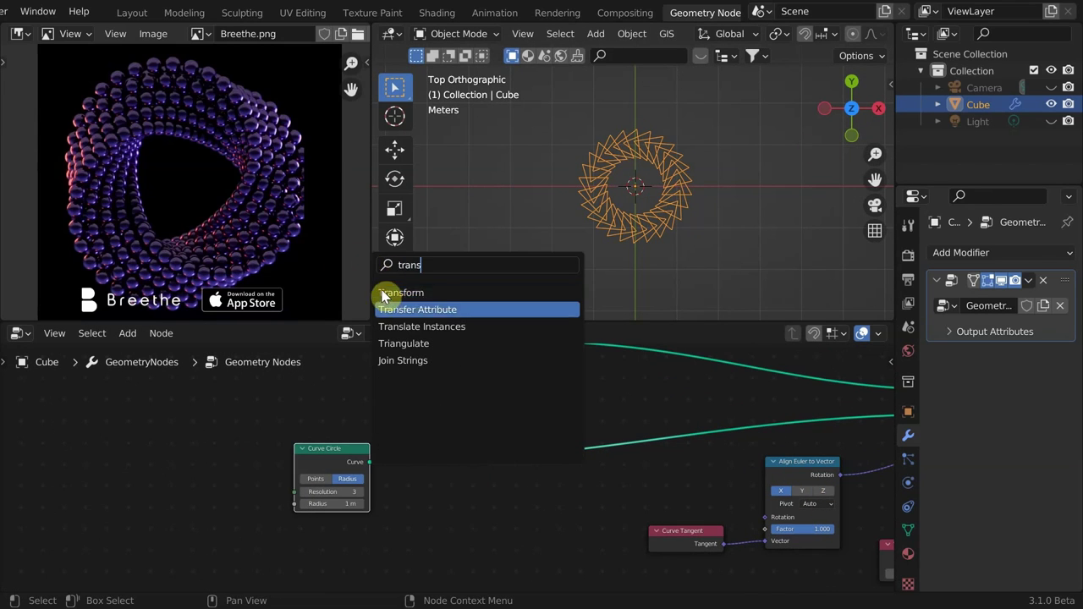
left_click(383, 295)
left_click(445, 462)
middle_click_drag(495, 529, 505, 440)
scroll(505, 440, "up", 2)
left_click(457, 455)
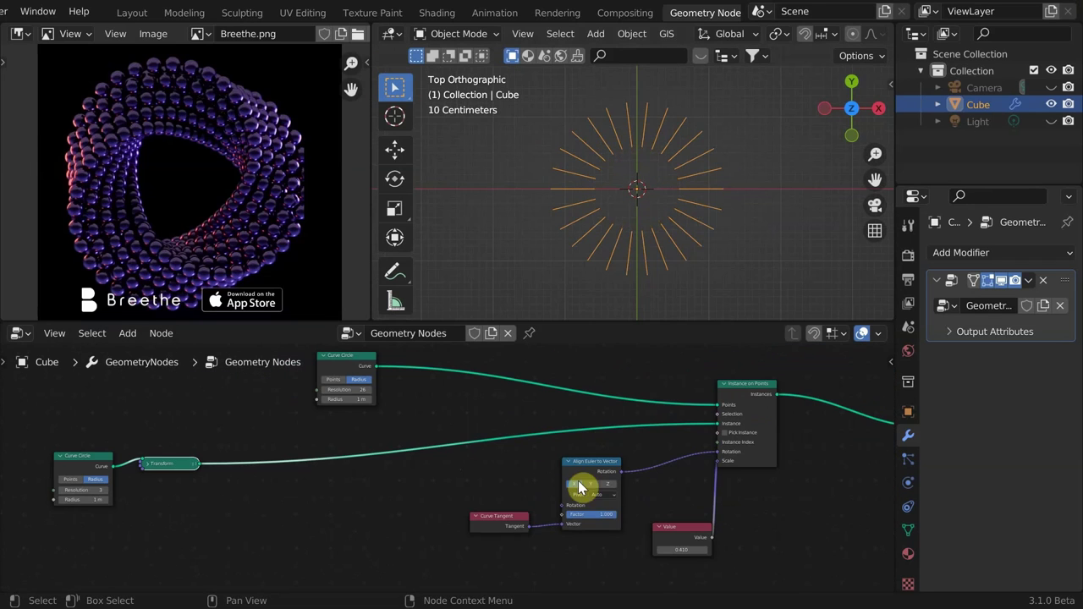
Collapse the Align Euler to Vector node and gather it, Curve Tangent and Value beside Instance on Points.
left_click_drag(574, 466, 651, 469)
left_click_drag(514, 518, 680, 442)
left_click_drag(683, 526, 669, 491)
scroll(670, 493, "down", 2)
middle_click_drag(664, 492, 561, 496)
Rearrange the Curve Circle and Transform nodes to leave free space before Instance on Points.
middle_click_drag(295, 380, 295, 483)
left_click_drag(295, 483, 430, 410)
middle_click_drag(428, 423, 427, 324)
left_click_drag(181, 516, 213, 417)
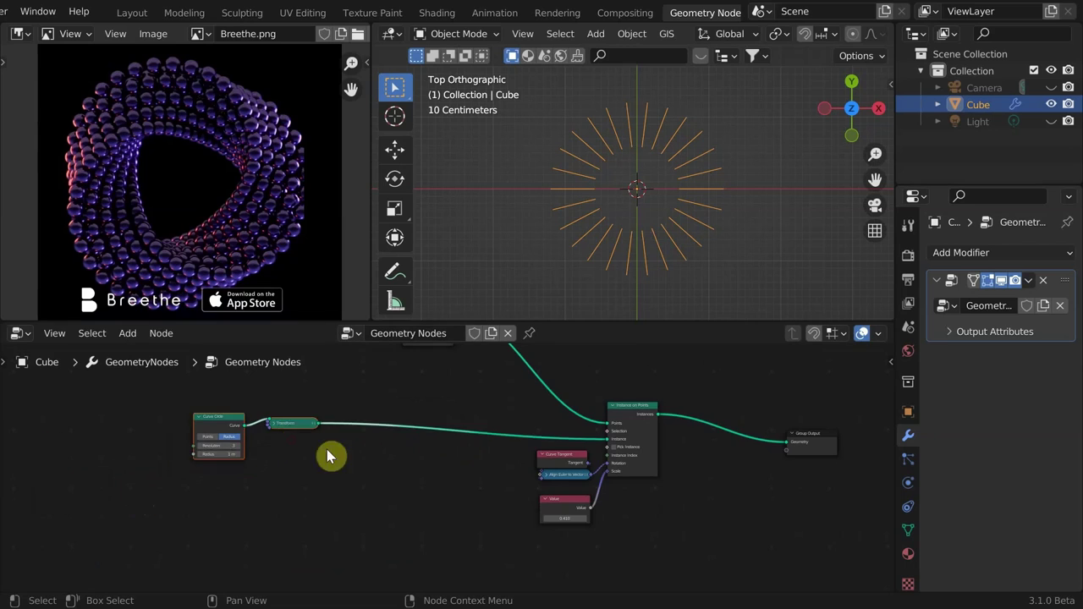
scroll(305, 448, "up", 1)
middle_click_drag(263, 447, 372, 473)
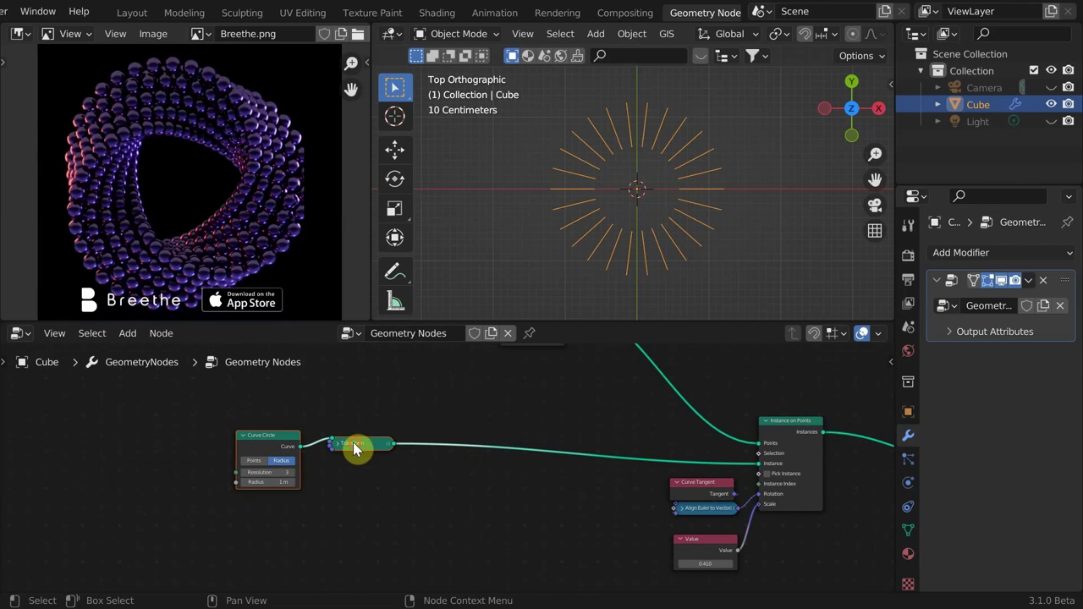
left_click_drag(353, 442, 245, 450)
middle_click_drag(425, 486, 460, 464)
Insert a second Instance on Points node between the Transform node and the existing Instance on Points.
key("shift+a")
left_click(833, 421)
key("shift+d")
left_click(509, 426)
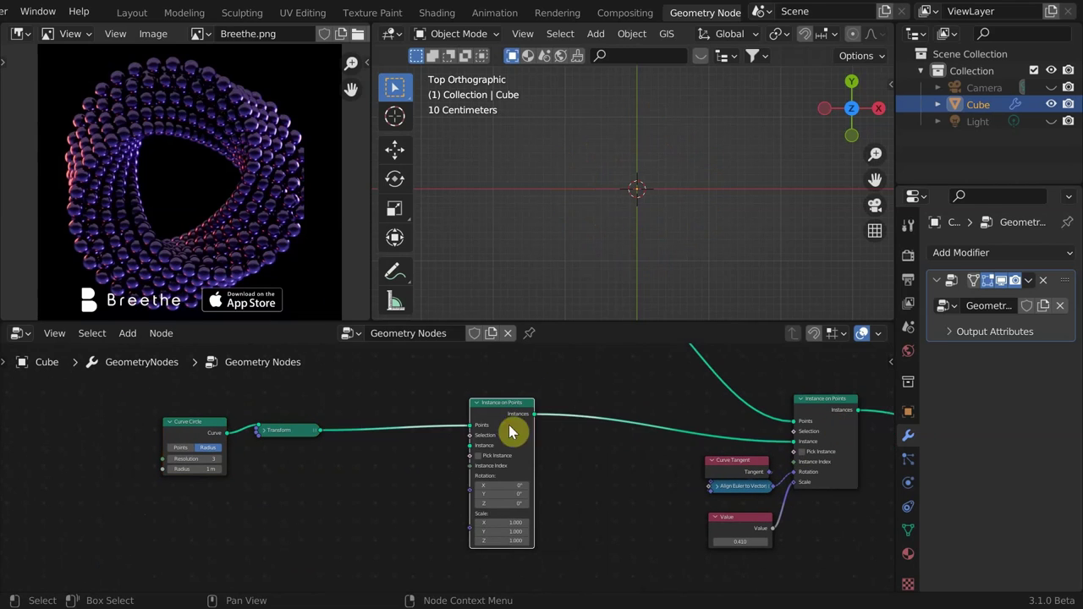
middle_click_drag(602, 466, 651, 435)
middle_click_drag(567, 447, 634, 420)
Add an Ico Sphere node with 3 subdivisions and connect it to the new Instance on Points node's Instance input.
key("shift+a")
left_click(366, 259)
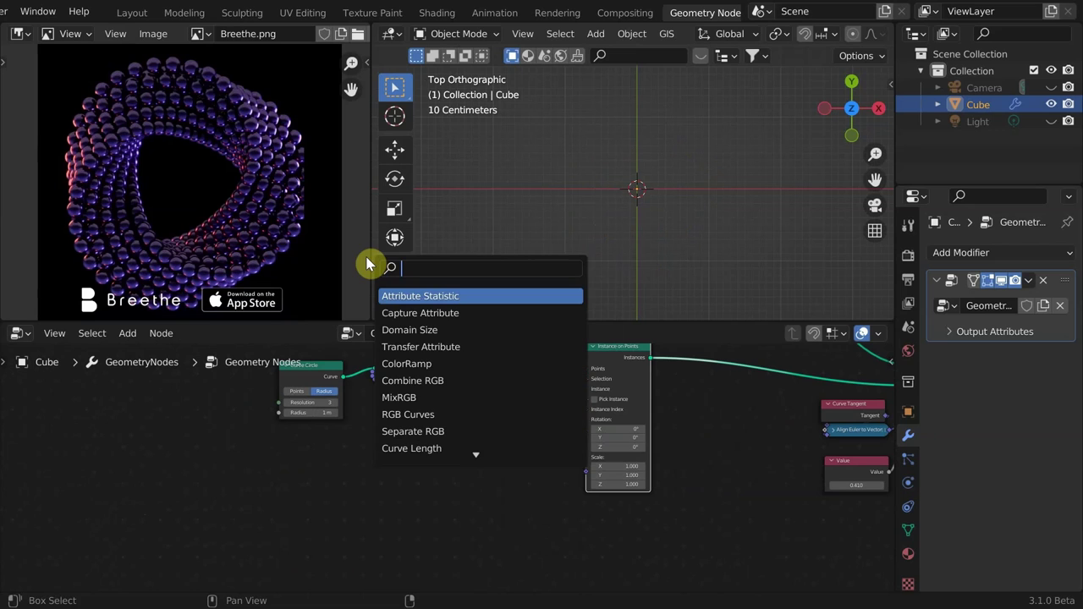
type("ic")
left_click(413, 298)
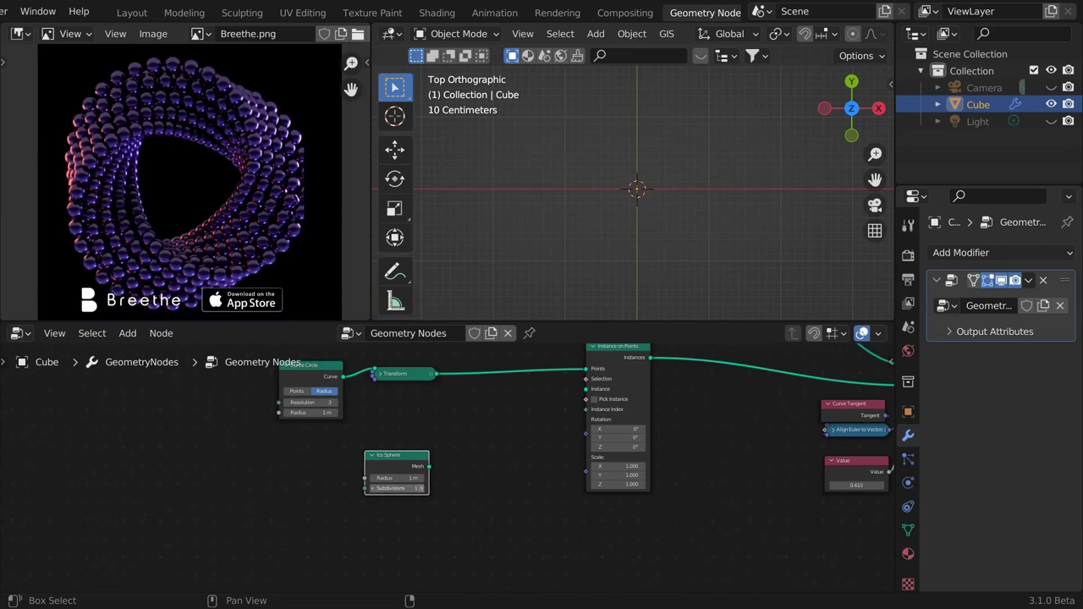
left_click_drag(555, 390, 584, 390)
Duplicate the Value node and connect the copy to the new Instance on Points node's Scale input.
left_click_drag(824, 577, 884, 462)
key("shift+d")
left_click(537, 504)
left_click_drag(534, 511, 586, 458)
middle_click_drag(598, 220, 669, 181)
scroll(139, 115, "down", 2)
scroll(399, 452, "up", 2)
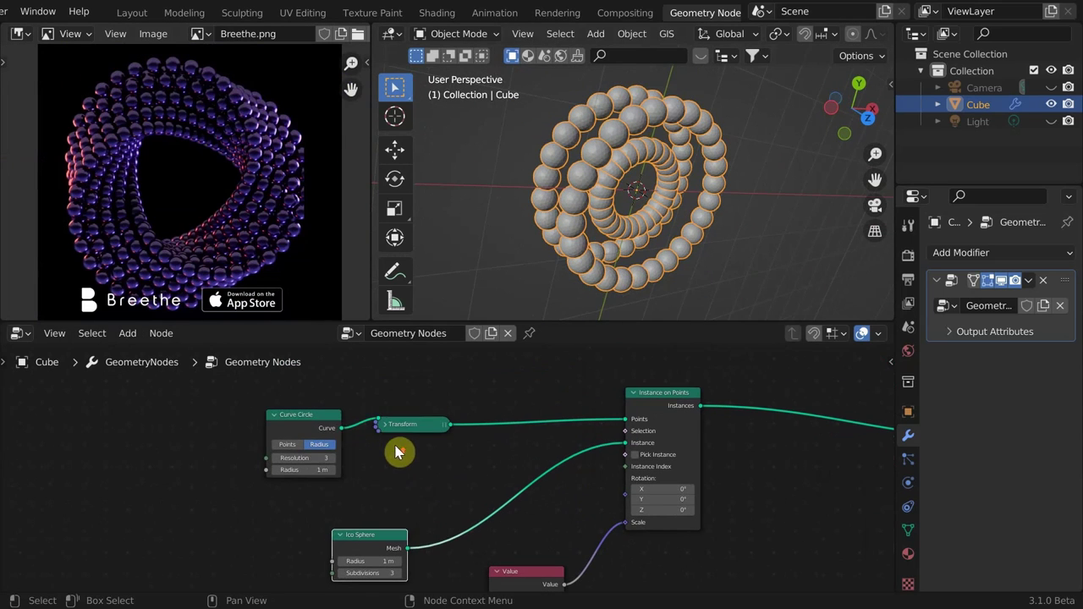
Insert a Resample Curve node between the Transform and Instance on Points nodes and set its Count to 12.
key("shift+a")
left_click(285, 259)
type("res")
key("Return")
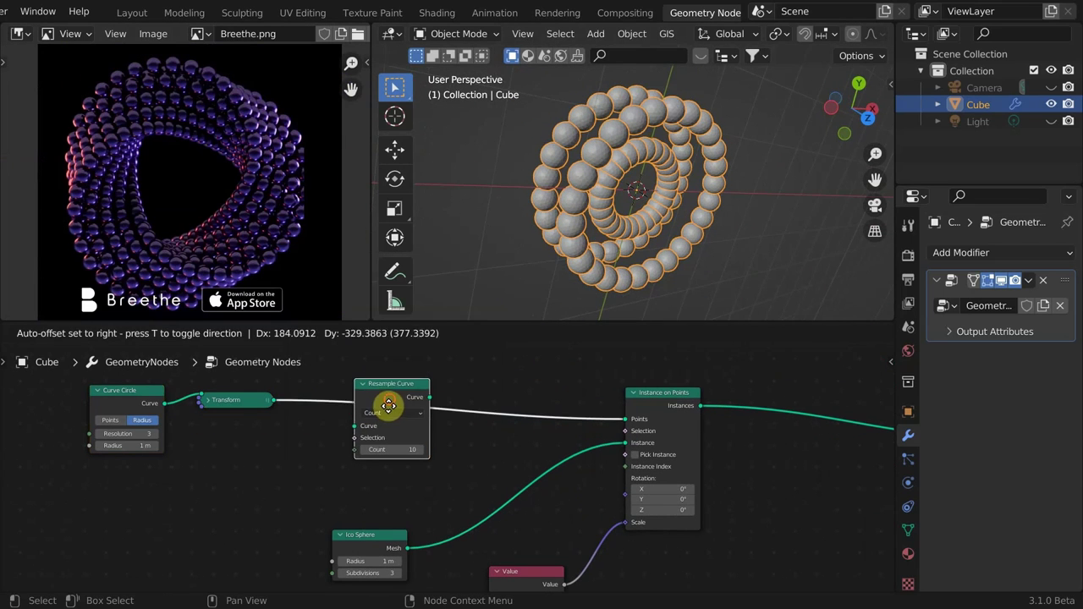
left_click(390, 400)
left_click_drag(405, 437, 423, 436)
Set the Value node driving the sphere scale to 0.34 and view the ring from the top.
middle_click_drag(552, 544, 537, 469)
left_click_drag(511, 527, 487, 526)
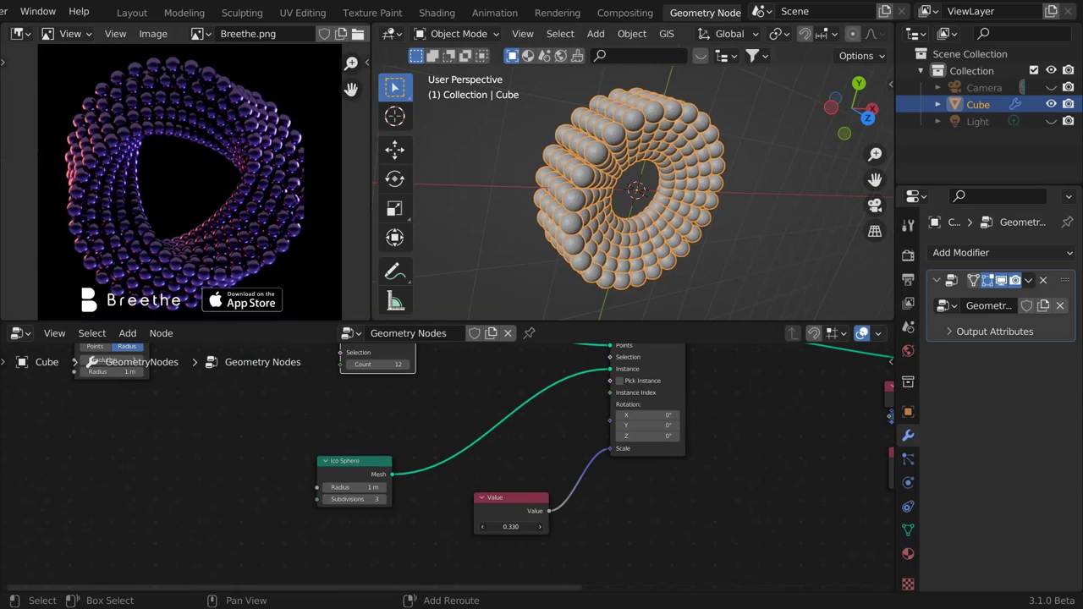
middle_click_drag(822, 157, 713, 260)
left_click(871, 108)
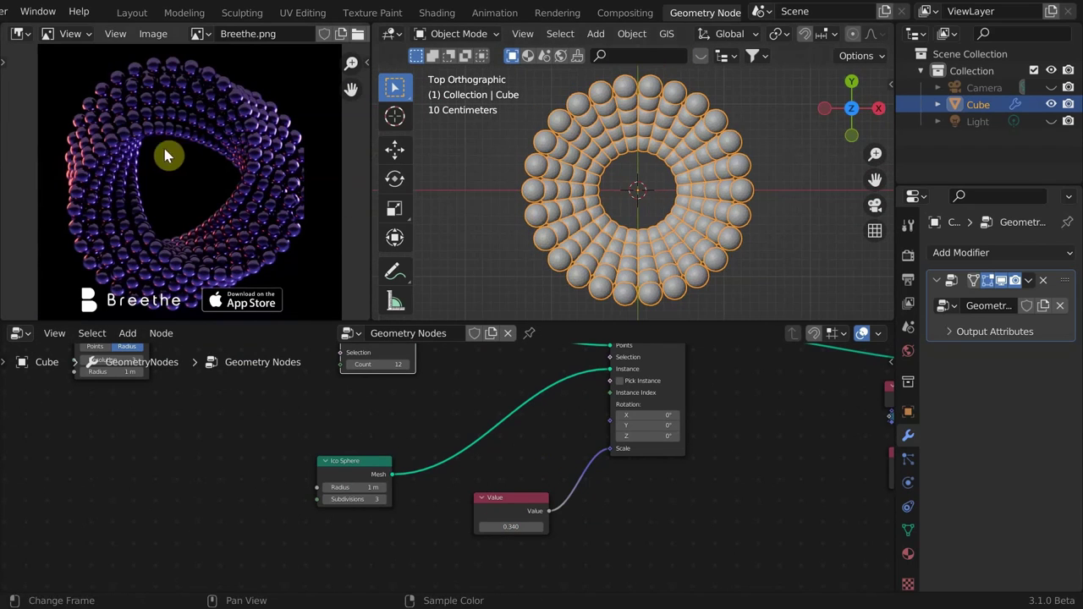
Examine how the rows of spheres twist around the ring in the Breethe reference image.
middle_click_drag(166, 153, 185, 212)
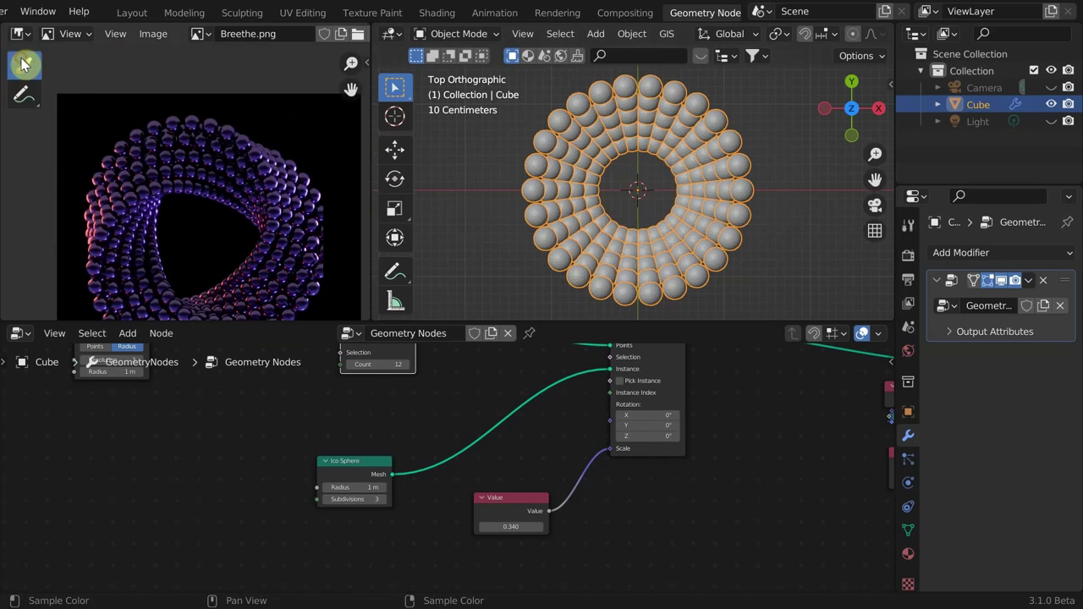
scroll(139, 177, "up", 2)
scroll(149, 209, "down", 1)
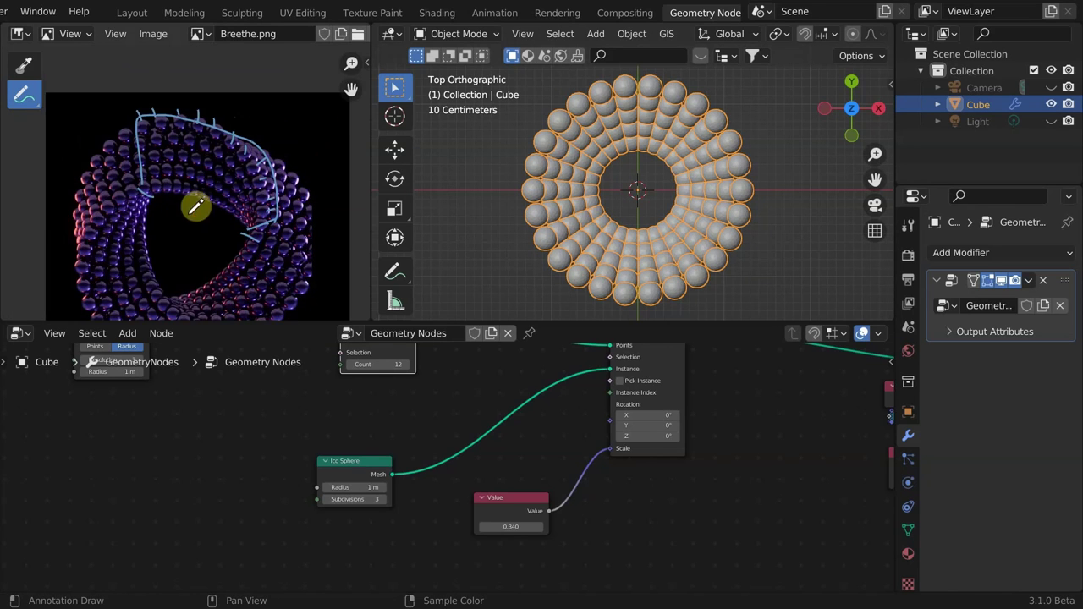
scroll(197, 241, "down", 1)
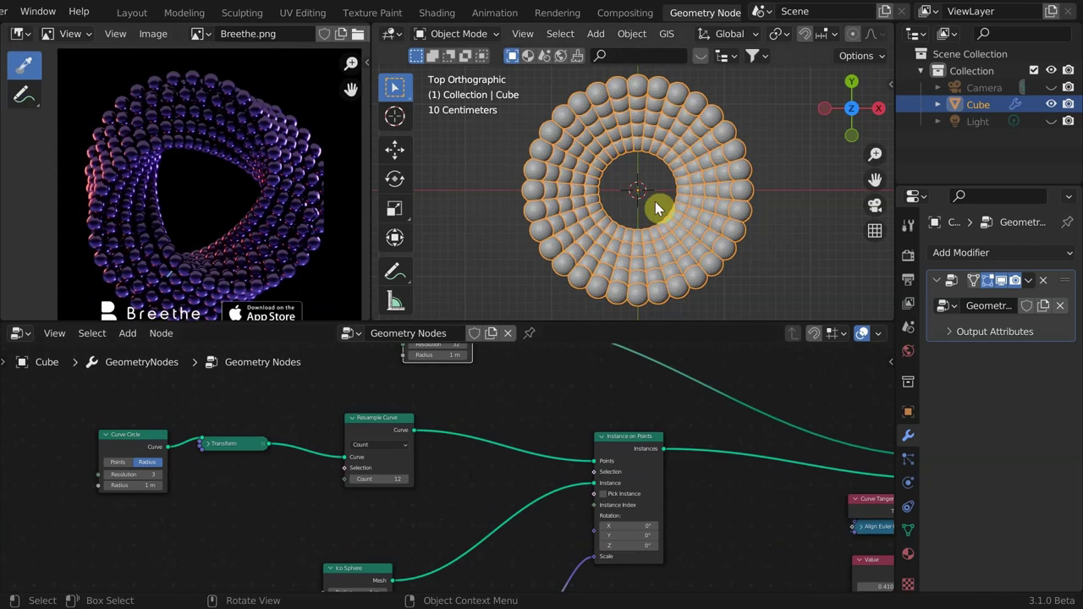
Insert a Vector Math node set to Add between Align Euler to Vector and the final Instance on Points node's Rotation input.
scroll(655, 201, "down", 2)
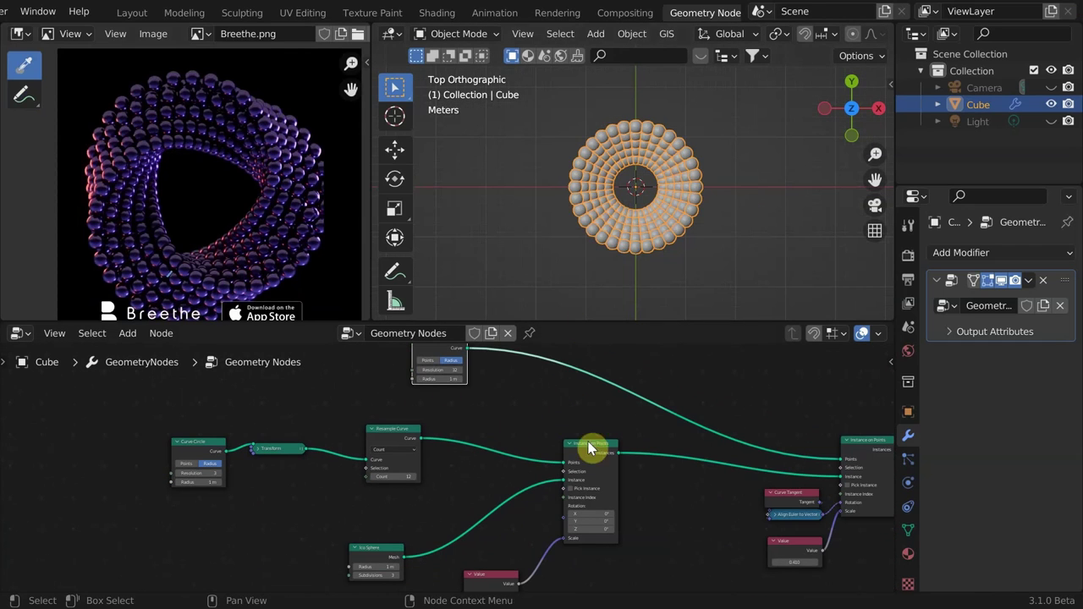
middle_click_drag(643, 208, 672, 280)
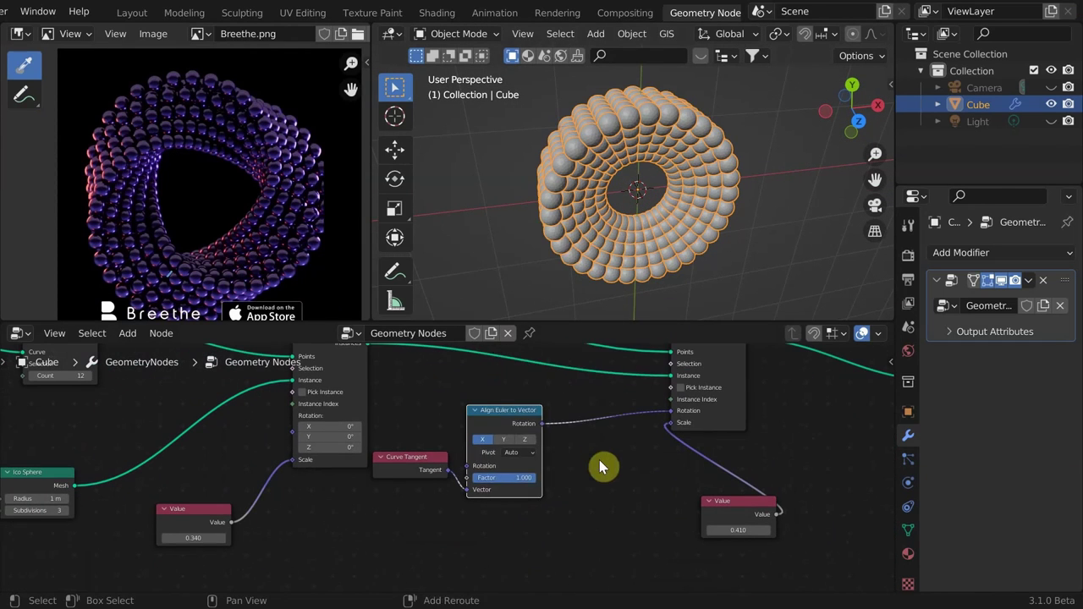
key("shift+a")
type("vec")
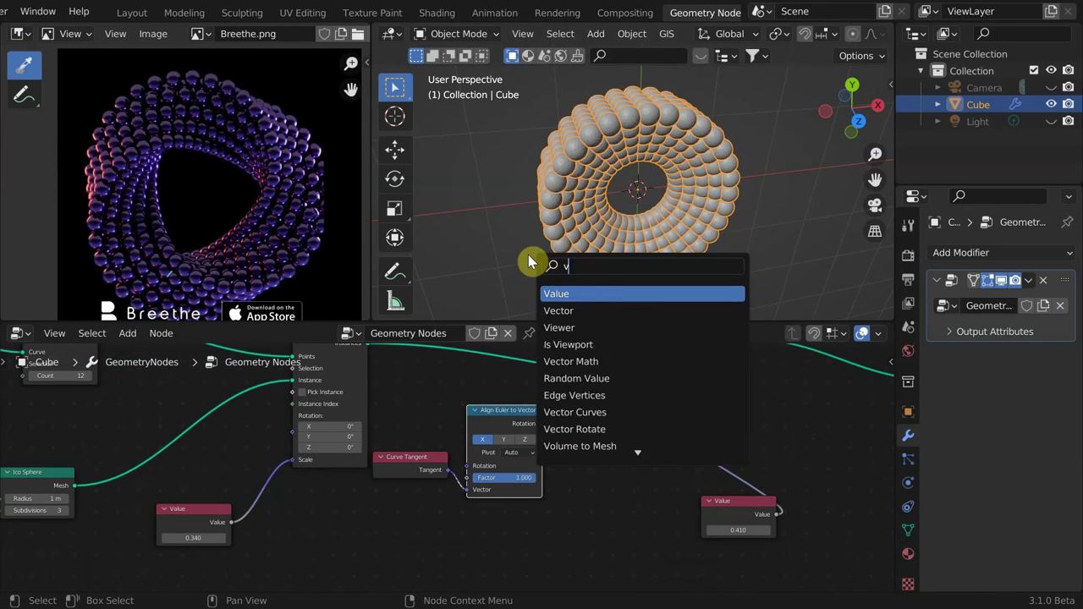
key("Return")
left_click(684, 468)
scroll(684, 468, "up", 2)
Try rotating the triangles by varying the Vector Math Add node's X value between about -3.24 and 1.86.
middle_click_drag(755, 314, 746, 288)
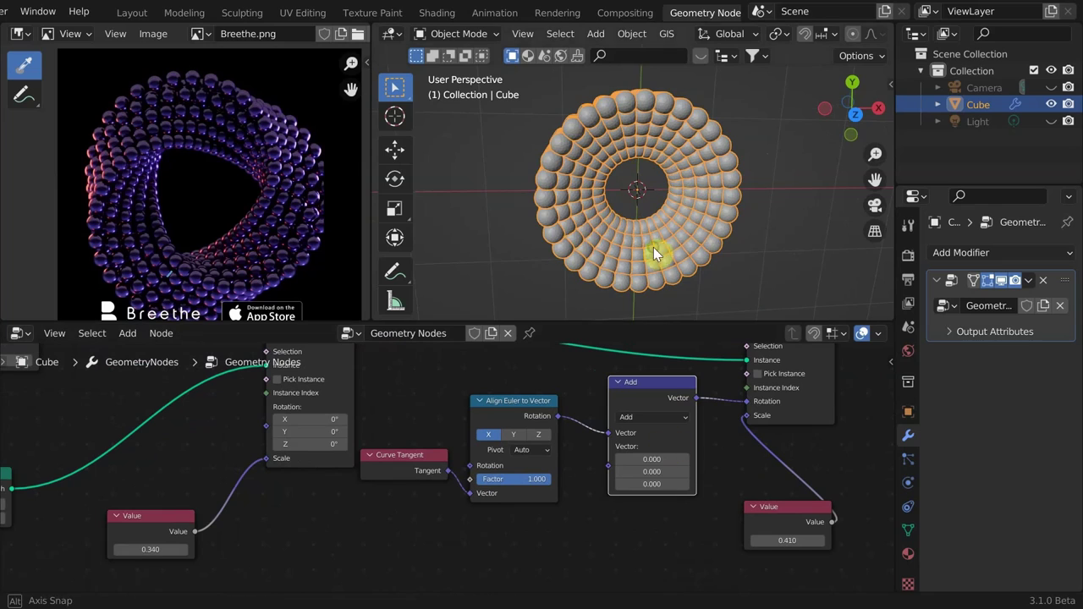
middle_click_drag(654, 247, 681, 251)
left_click_drag(649, 460, 468, 460)
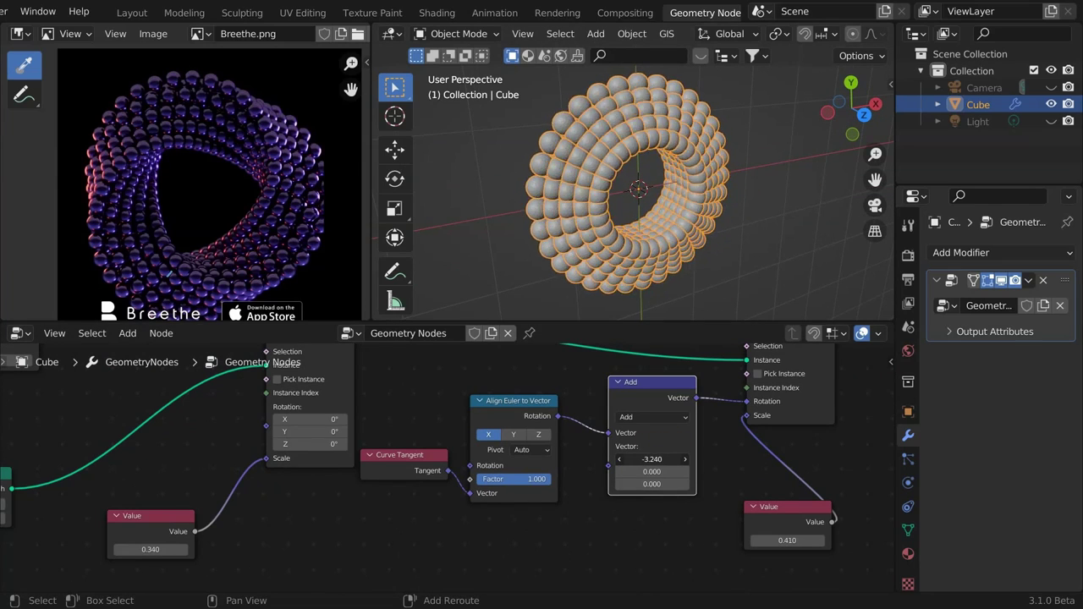
left_click_drag(580, 461, 660, 461)
Add a Combine XYZ node connected to the Vector Math node's second vector input and set its X to 1.3.
left_click_drag(528, 439, 502, 403)
left_click_drag(408, 461, 399, 388)
middle_click_drag(582, 497, 611, 430)
key("shift+a")
left_click(535, 262)
type("comb")
left_click(547, 307)
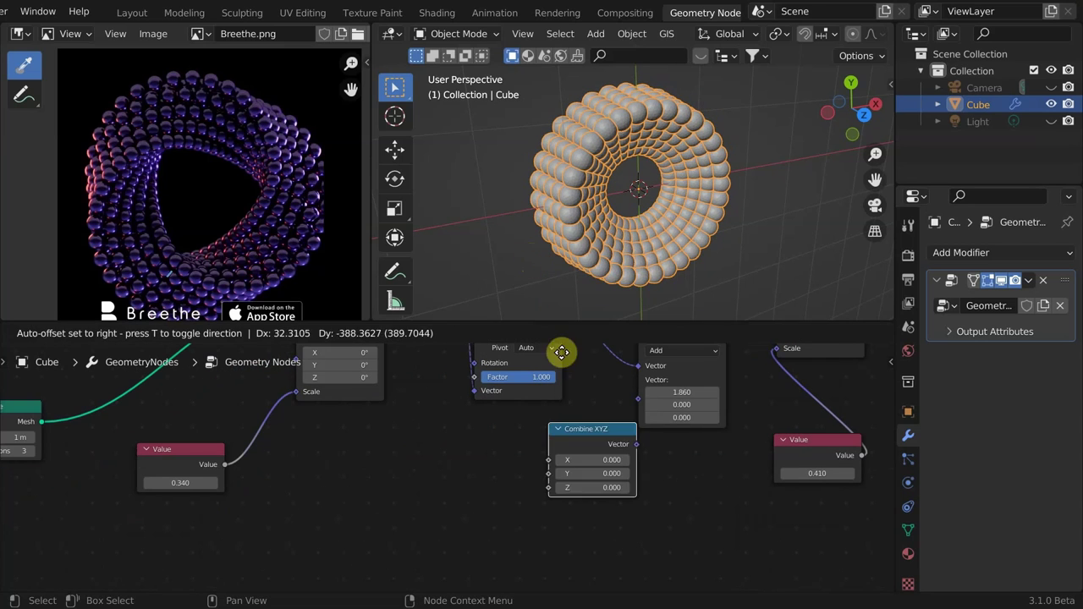
left_click(495, 396)
left_click_drag(566, 485, 636, 404)
left_click_drag(520, 501, 542, 501)
Add a Spline Parameter node and connect its Factor to the X input of Combine XYZ.
left_click(865, 119)
scroll(404, 486, "down", 1)
middle_click_drag(404, 486, 503, 463)
key("shift+a")
left_click(392, 256)
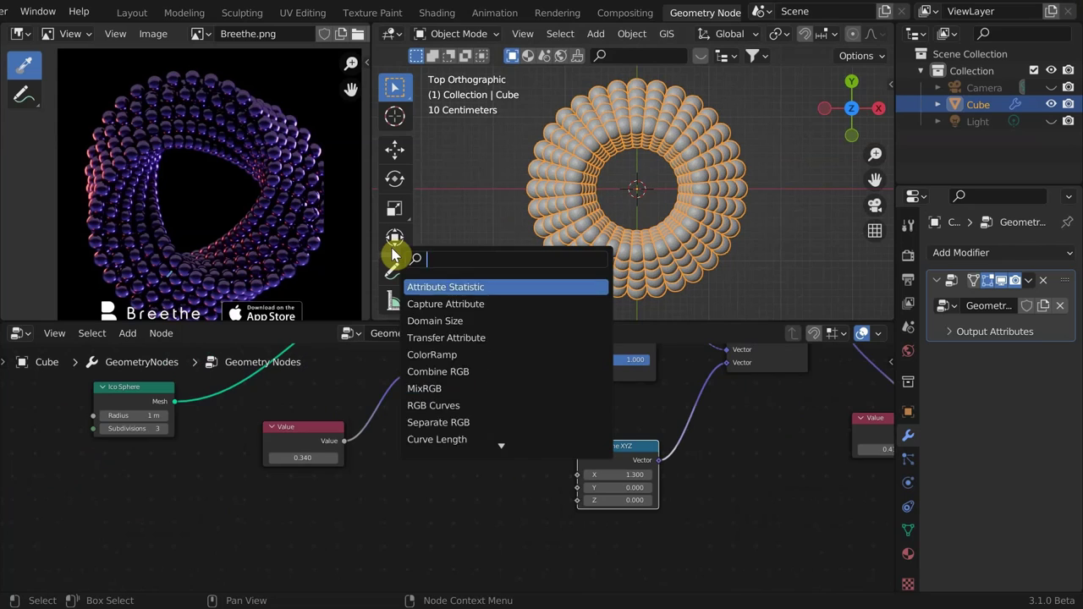
key("Return")
left_click(385, 503)
scroll(474, 491, "up", 1)
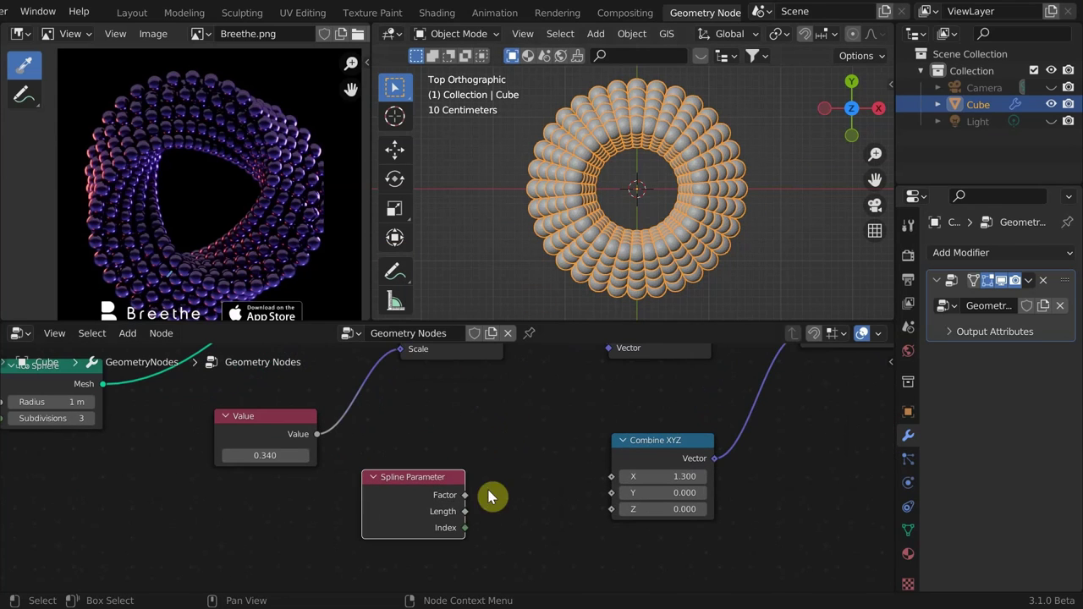
left_click_drag(472, 501, 611, 478)
left_click_drag(389, 478, 286, 517)
Insert a Math node between Spline Parameter and Combine XYZ and set its operation to Multiply Add.
key("shift+a")
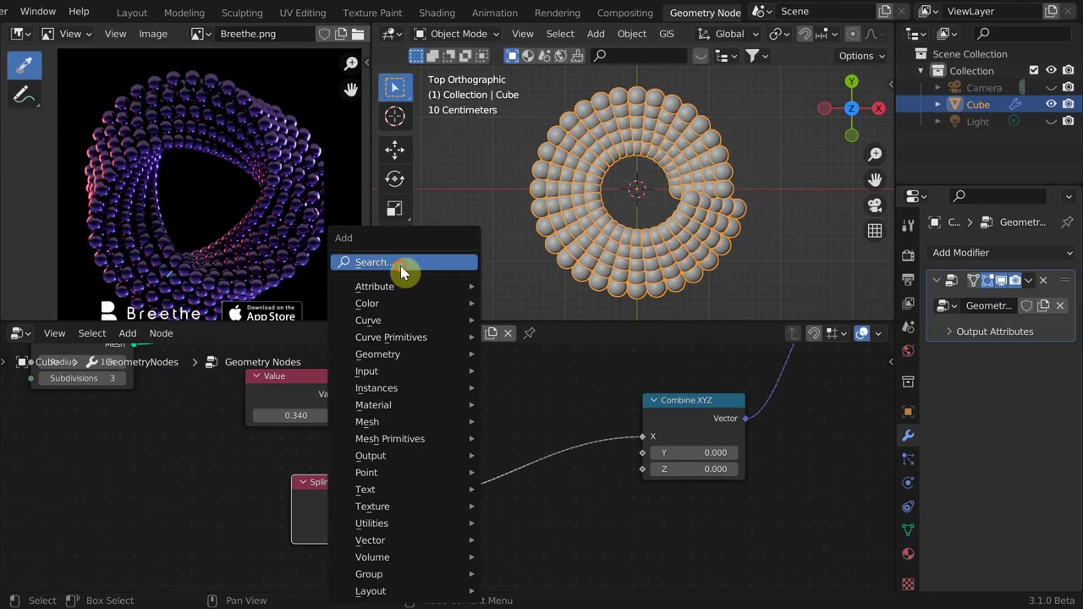
left_click(407, 268)
key("Return")
left_click(493, 441)
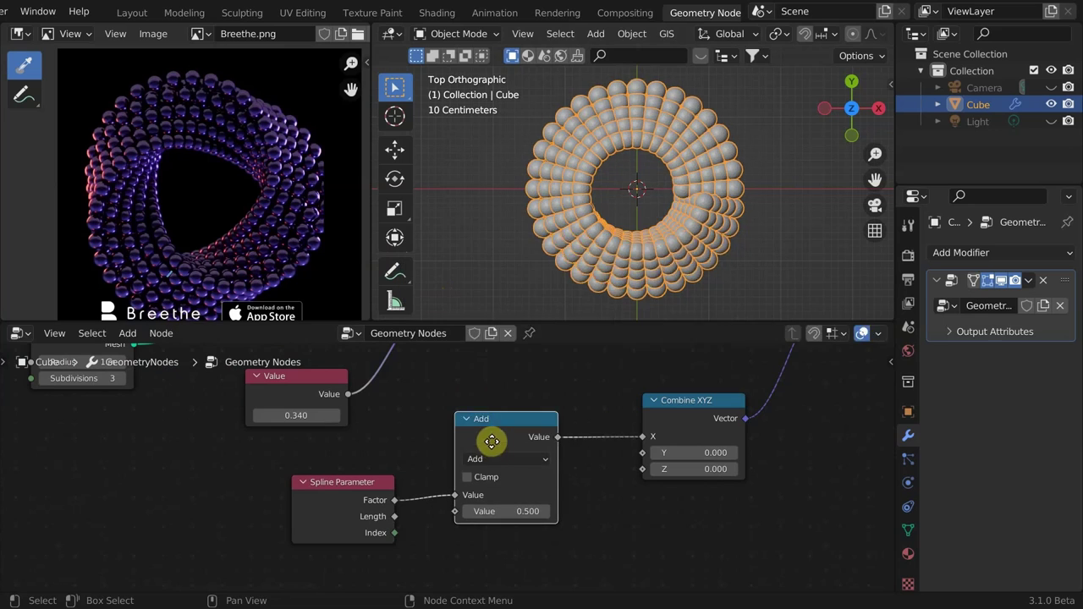
left_click(500, 459)
left_click(509, 343)
Try a Multiplier of 2.04 and then 0 in the Multiply Add node while viewing the ring.
middle_click_drag(631, 189, 641, 235)
left_click_drag(507, 511, 560, 511)
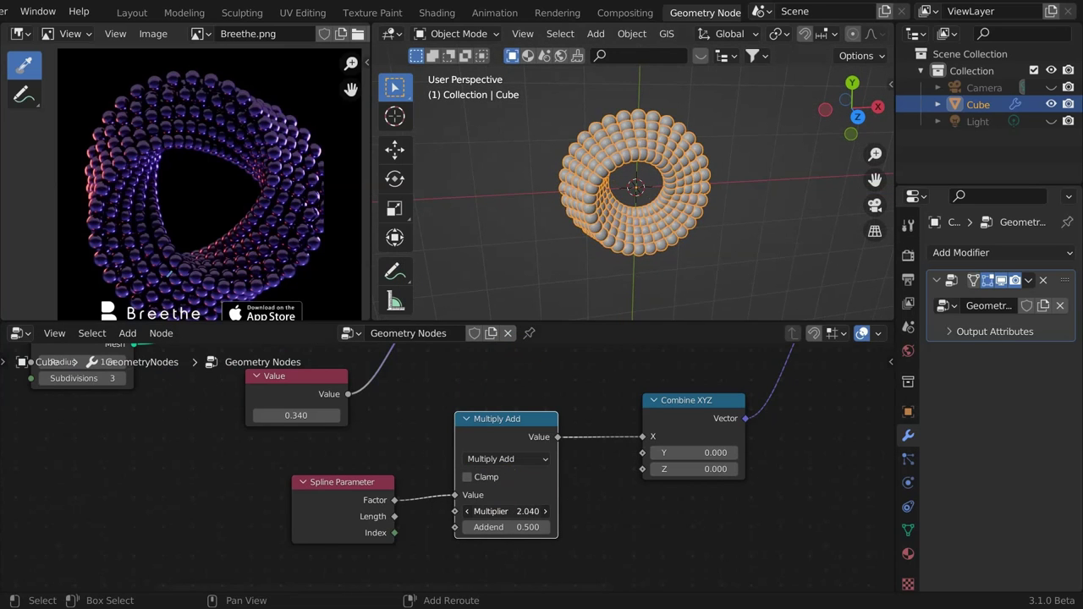
middle_click_drag(640, 222, 636, 199)
left_click(849, 113)
scroll(528, 438, "down", 4)
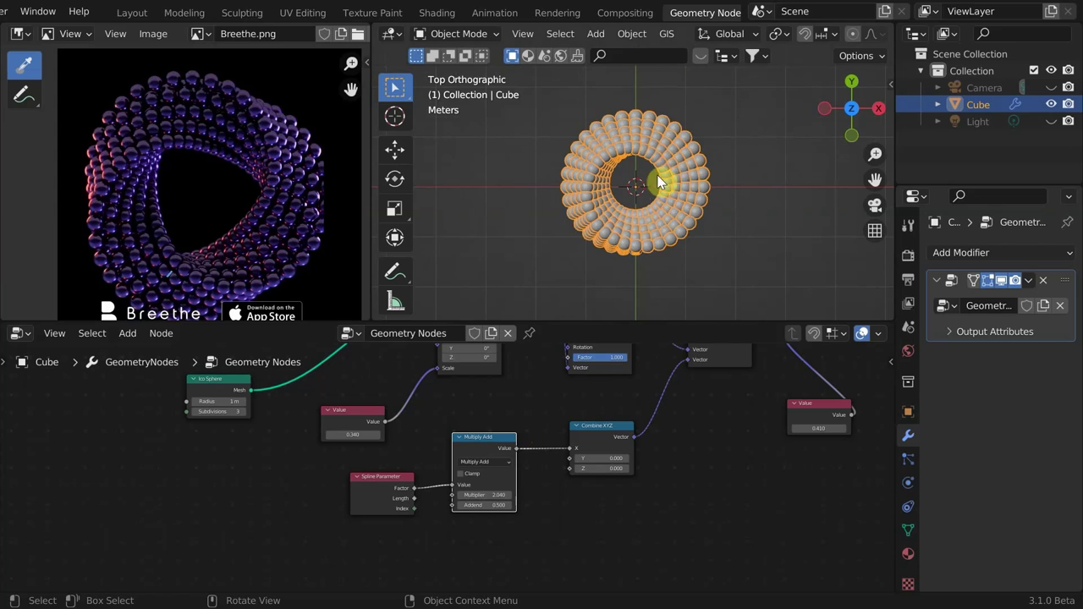
left_click_drag(502, 495, 425, 495)
Set the Multiply Add node's Multiplier to 2*pi for one full twist around the ring.
scroll(542, 503, "up", 2)
left_click(509, 503)
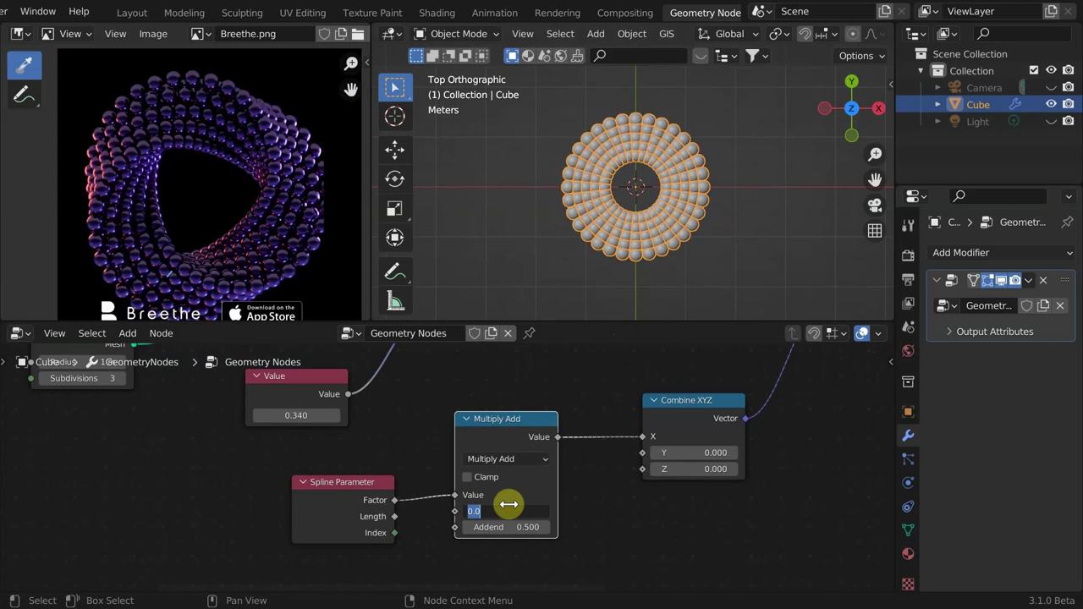
type("2*pi")
key("Return")
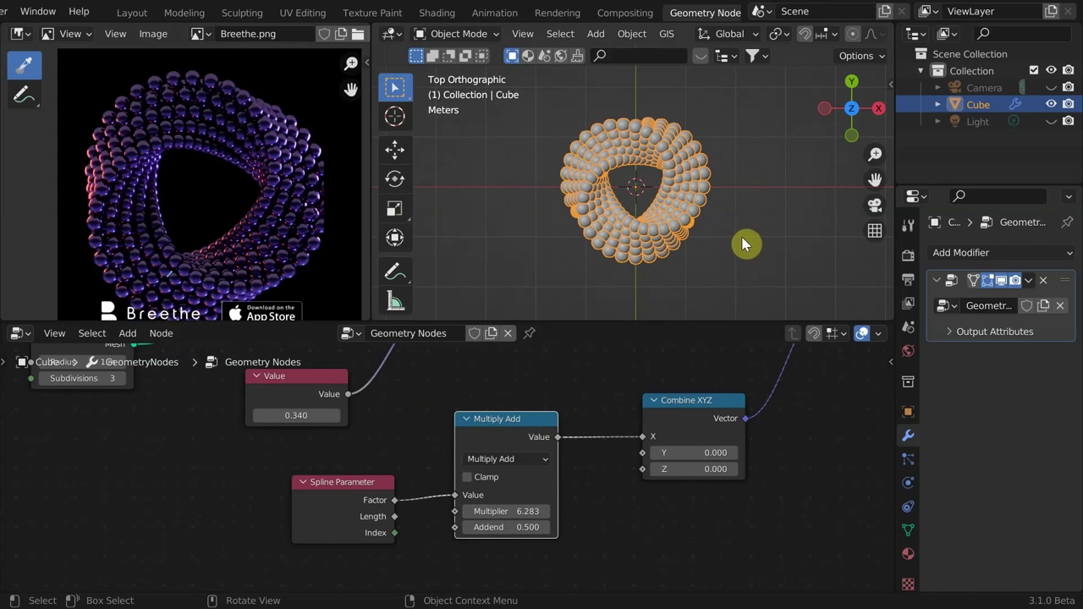
Raise the Multiply Add node's Addend to about 53.31 to rotate the twist like the reference image.
scroll(594, 458, "up", 1)
mouse_move(516, 538)
left_mouse_down()
mouse_move(580, 537)
mouse_move(519, 537)
left_mouse_up()
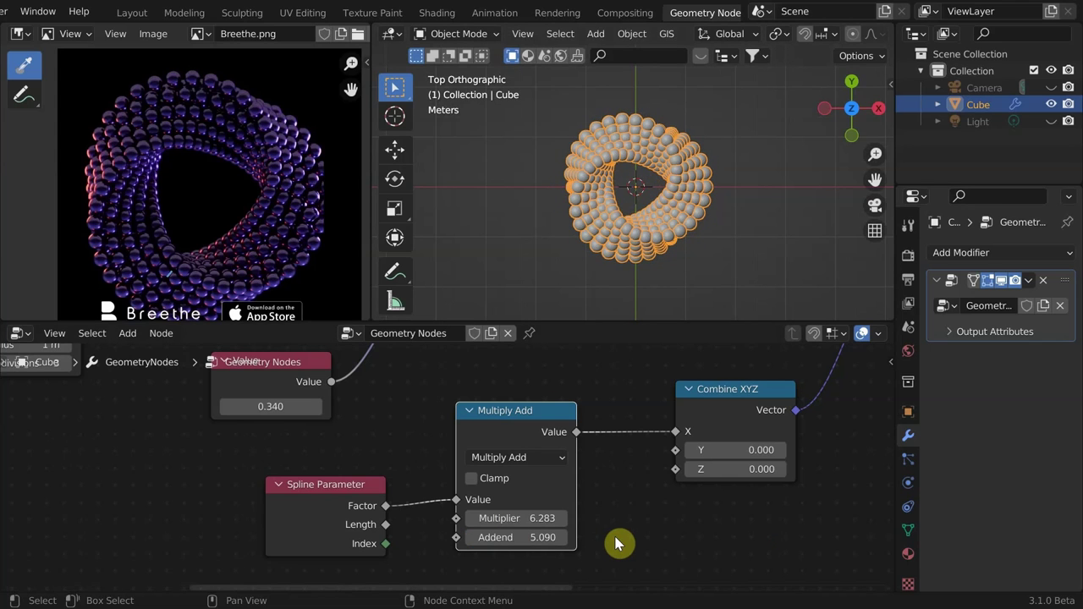
mouse_move(519, 538)
left_mouse_down()
mouse_move(574, 538)
mouse_move(524, 537)
left_mouse_up()
left_click_drag(524, 537, 719, 538)
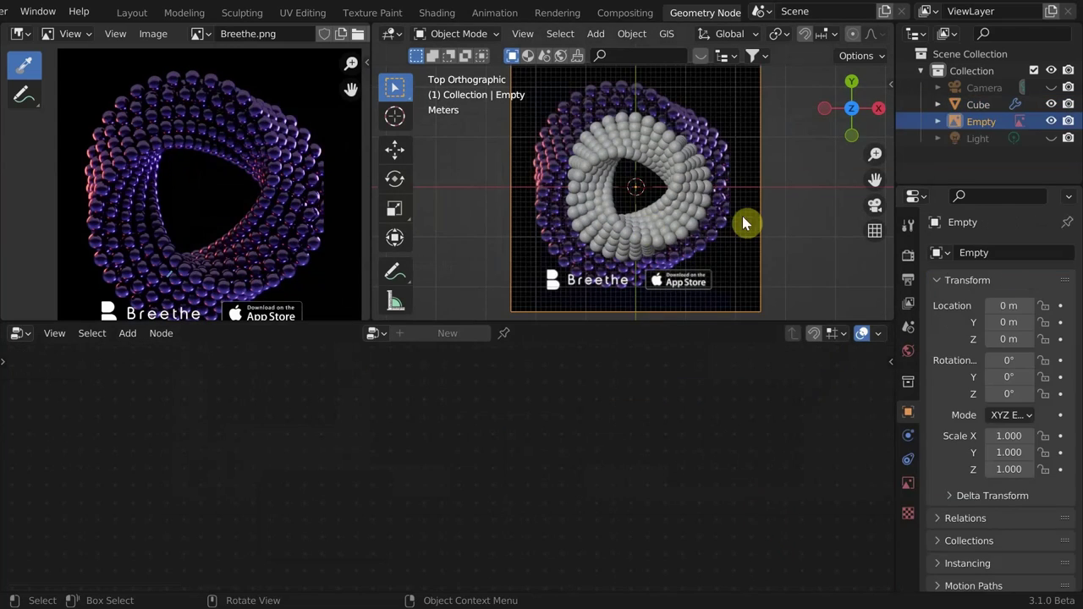
Scale the reference image empty to about 0.797 and, with X-ray on, move it to about X 0.0955 m, Y -0.0546 m.
key("ctrl+space")
key("s")
left_click(808, 243)
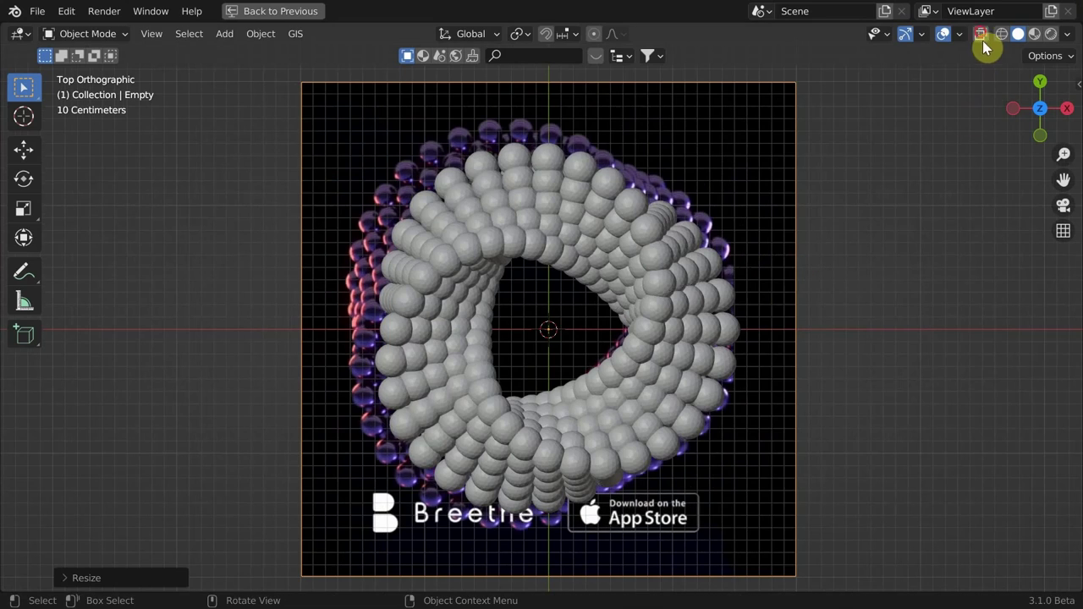
left_click(983, 36)
key("g")
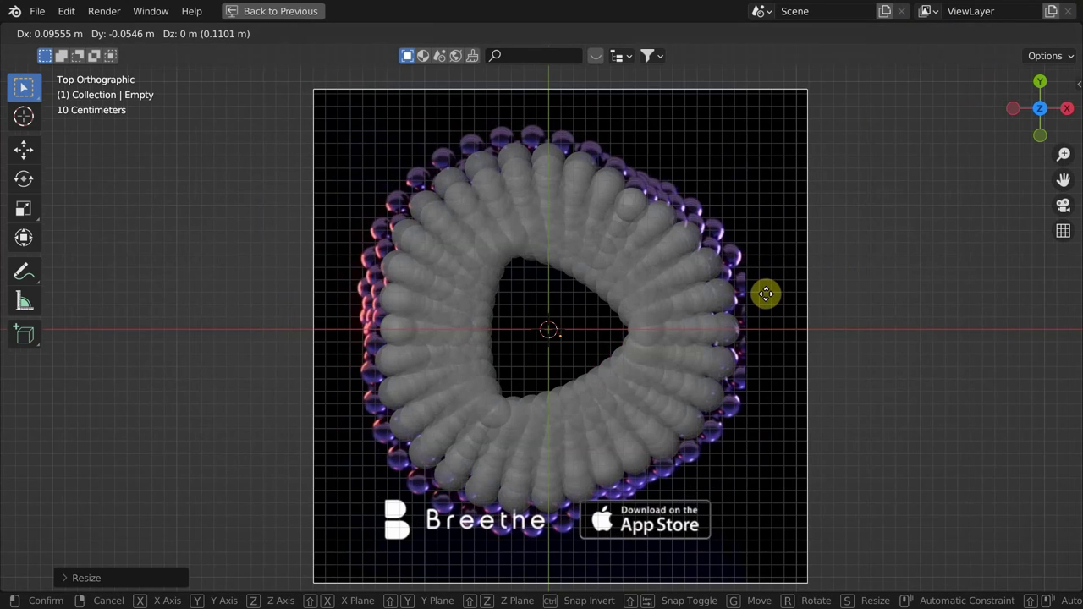
left_click_drag(766, 294, 766, 294)
key("ctrl+space")
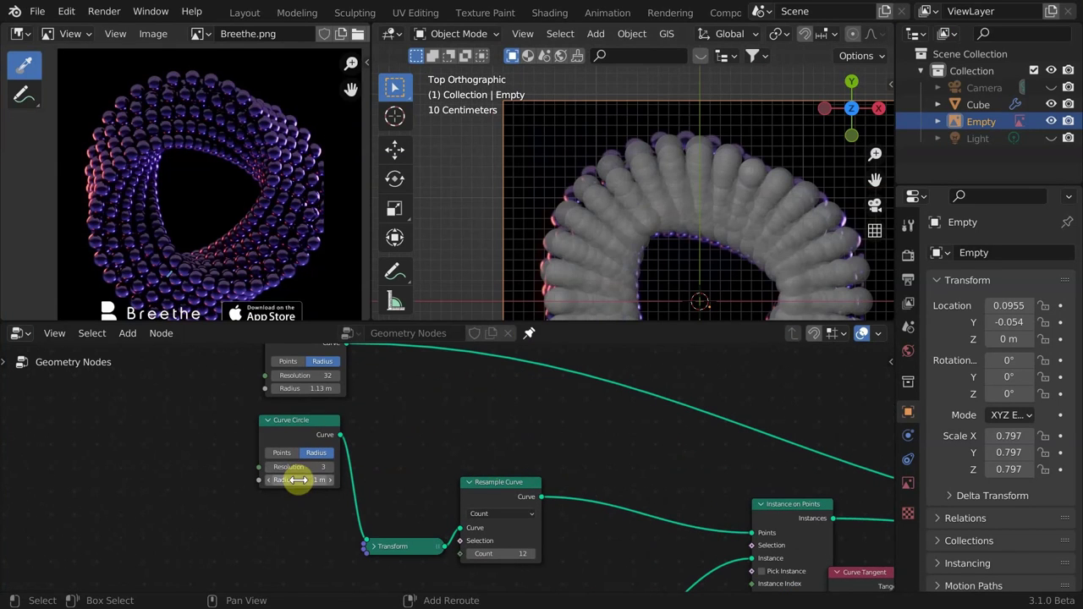
Set the Ico Sphere node's radius to 0.92 m and turn X-ray off in the viewport.
middle_click_drag(596, 567, 544, 410)
scroll(544, 409, "down", 4)
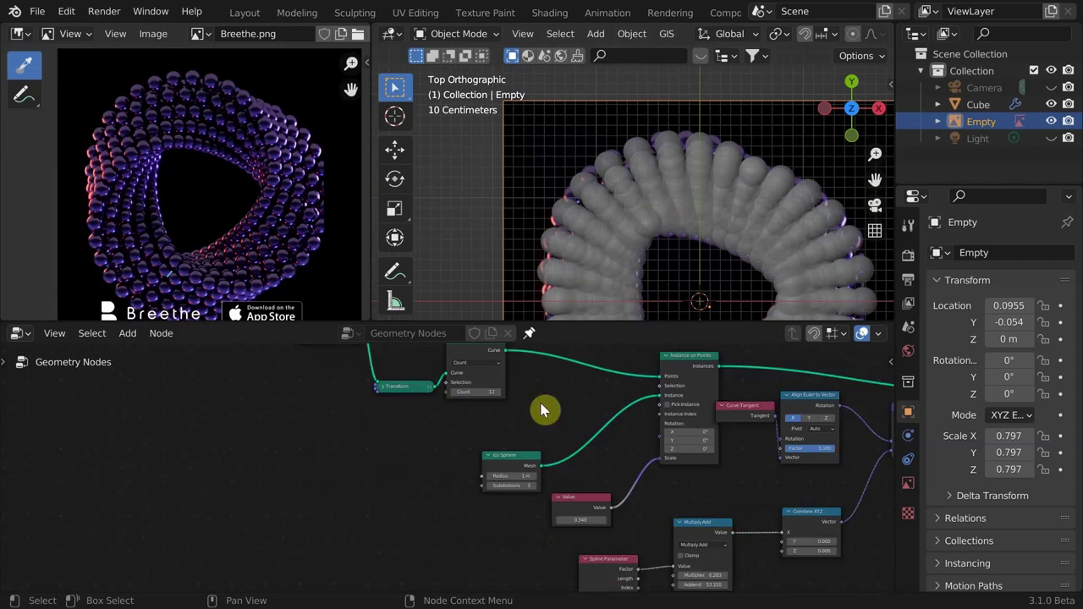
scroll(524, 474, "up", 6)
left_click_drag(550, 482, 537, 481)
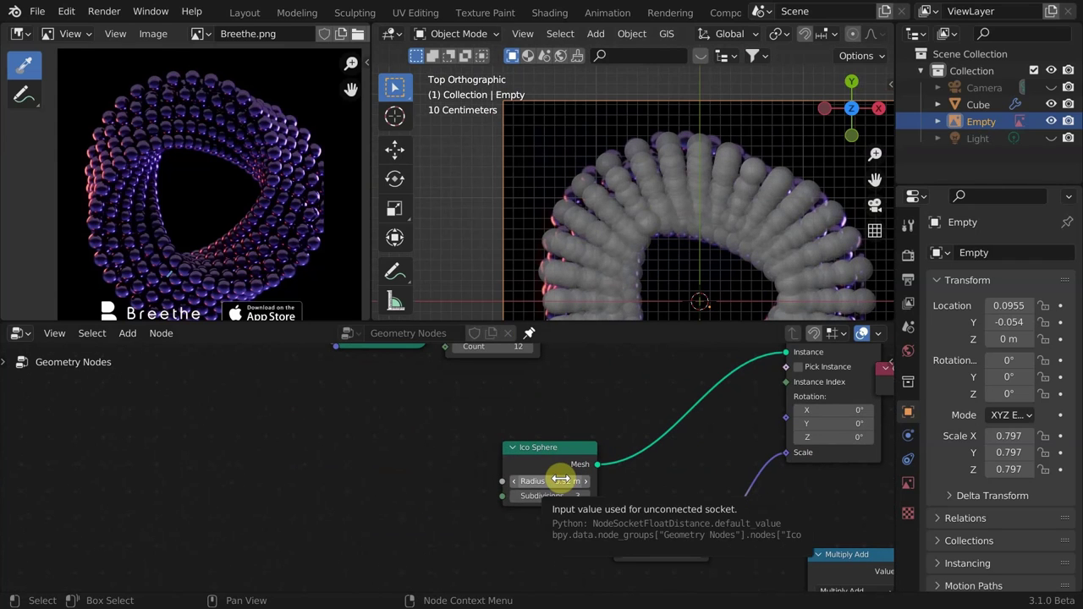
left_click(821, 35)
scroll(614, 206, "down", 5)
middle_click_drag(614, 205, 552, 141, "shift")
scroll(677, 448, "down", 5)
Move the Spline Parameter node farther from the Multiply Add node to free space in the node tree.
middle_click_drag(716, 449, 551, 345)
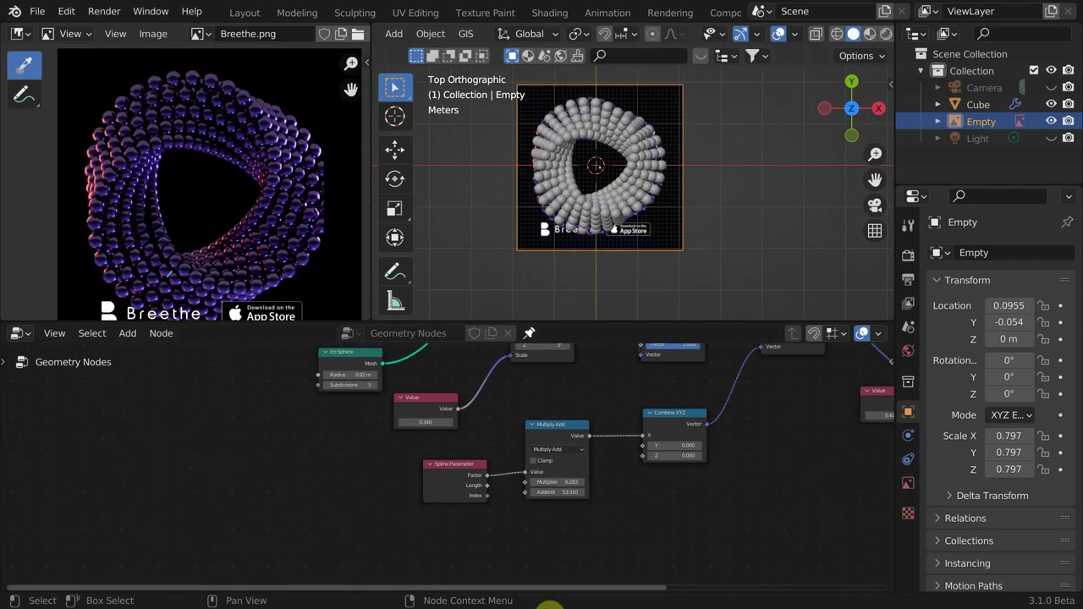
scroll(500, 525, "up", 8)
left_click_drag(457, 495, 269, 452)
scroll(541, 479, "down", 3)
middle_click_drag(359, 461, 365, 446)
Add a Scene Time node, connect its Seconds to the Multiply Add node's Addend, and preview the animation.
key("shift+a")
left_click(314, 259)
type("tim")
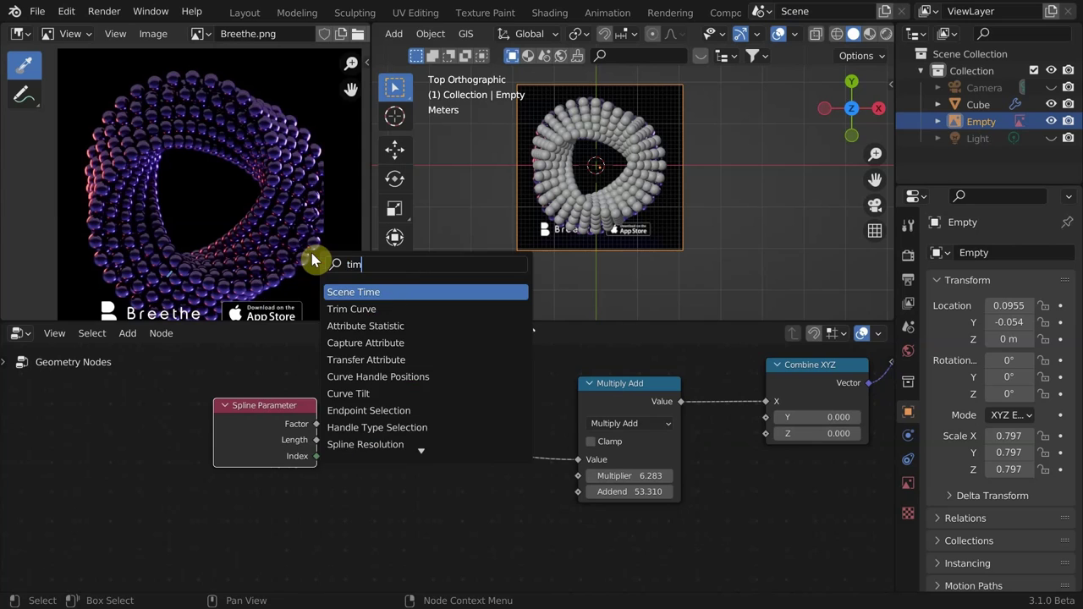
key("Return")
left_click(317, 538)
left_click_drag(395, 525, 546, 494)
left_click_drag(546, 495, 578, 491)
key("space")
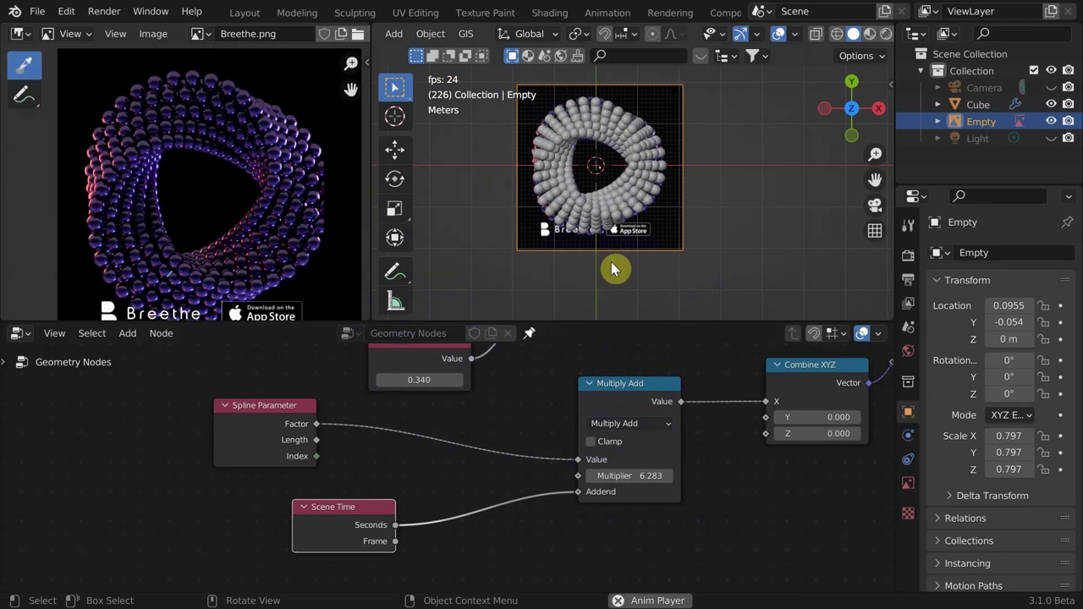
key("space")
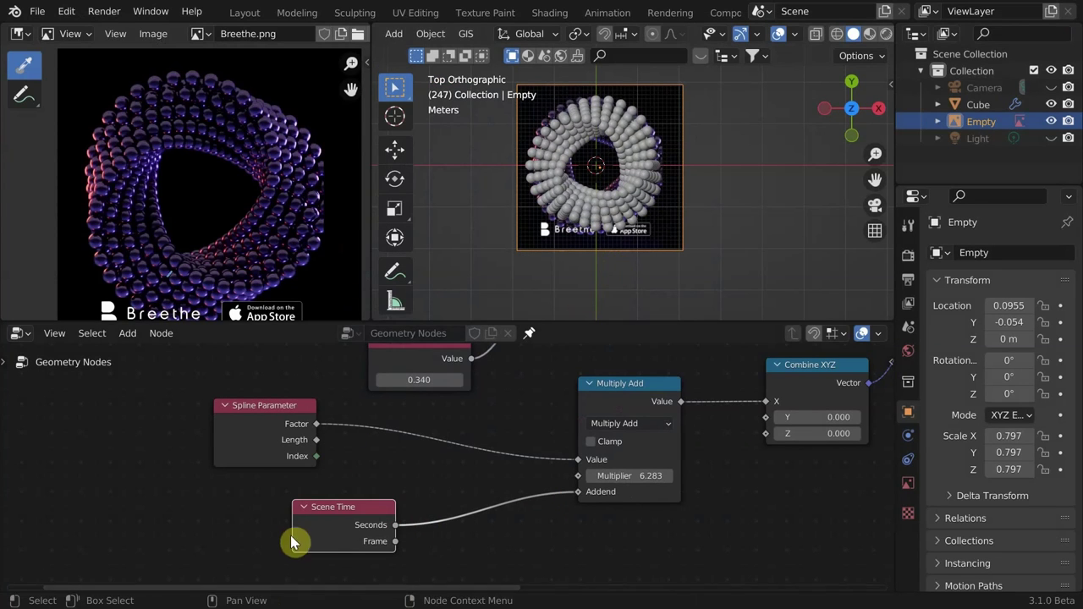
Insert a Math node set to Multiply between Scene Time's Seconds output and the Addend input.
left_click_drag(296, 539, 175, 546)
key("shift+a")
left_click(260, 259)
type("mat")
key("Return")
left_click(415, 483)
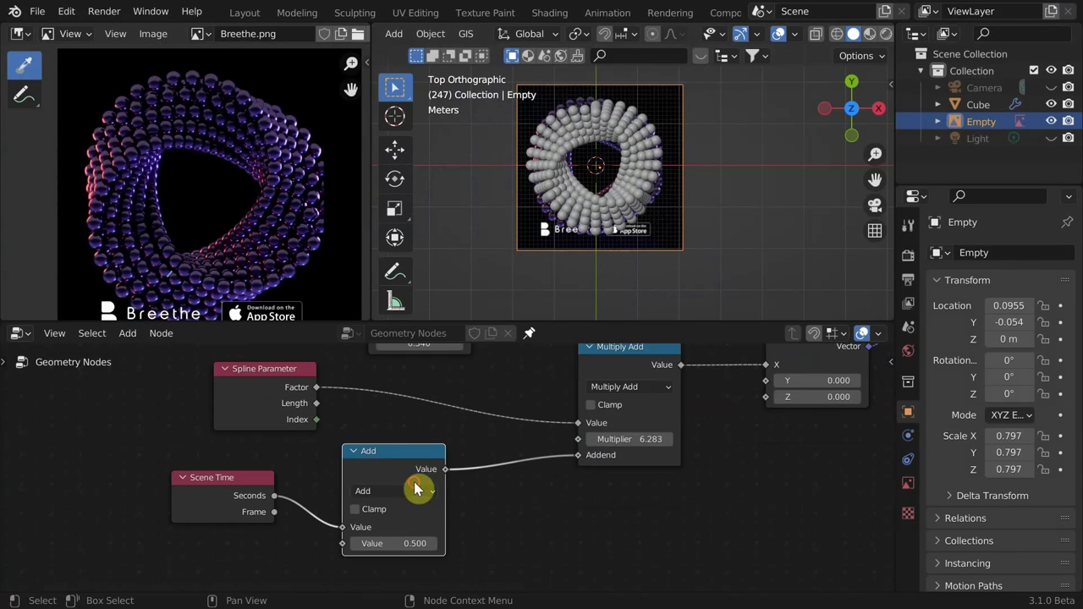
left_click(406, 490)
left_click(387, 339)
Set the Multiply node's value to 1.5 and play the animation to check the twisting speed.
key("space")
key("space")
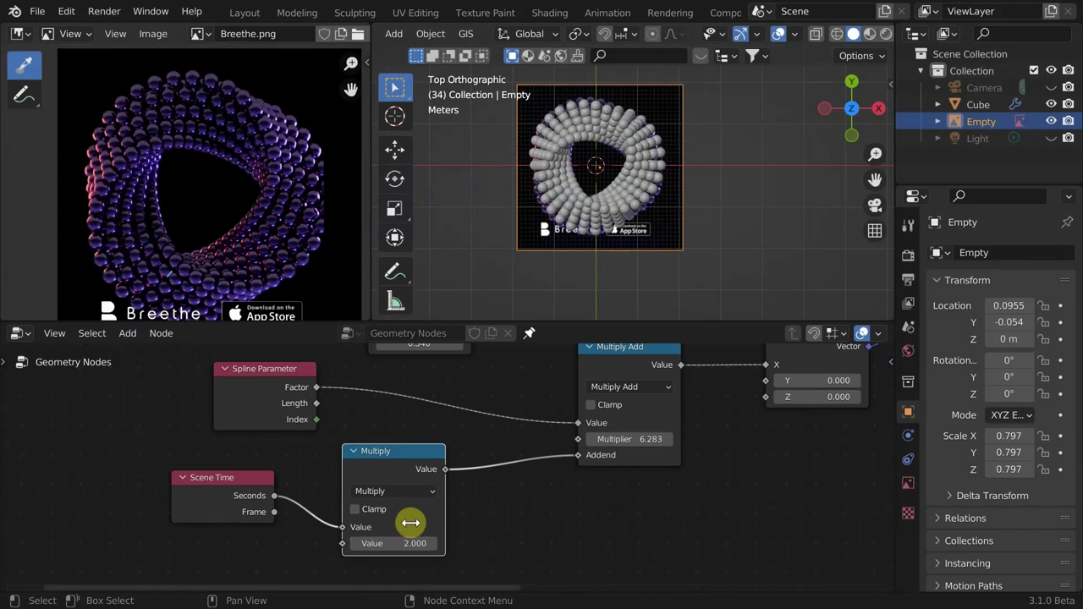
double_click(407, 543)
type("1.5")
key("Return")
key("space")
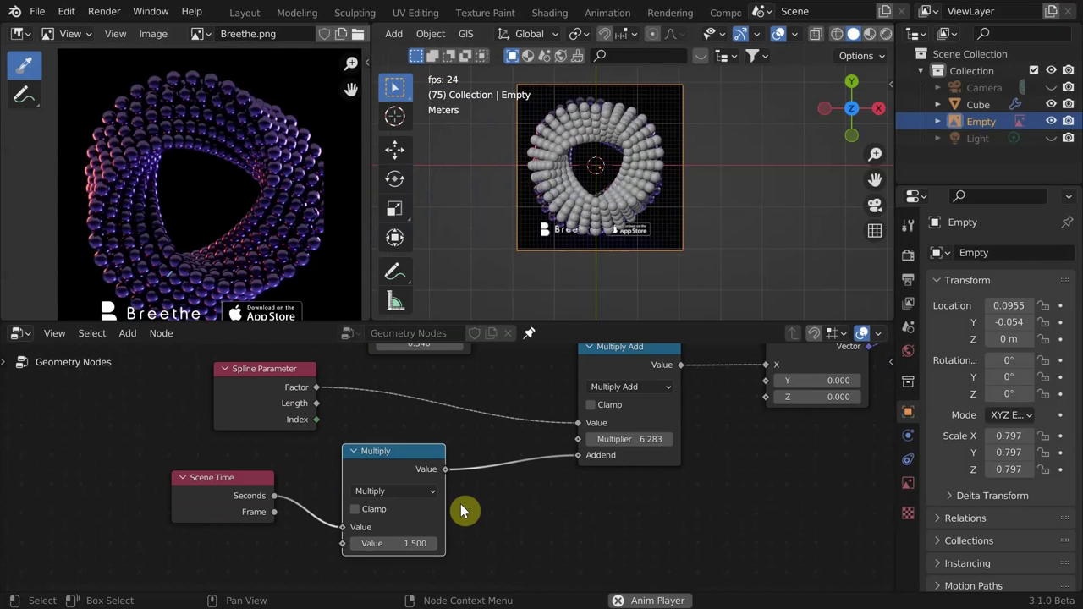
key("space")
Switch to the Shading workspace and set the world Background to light blue with a strength of 5.
left_click(550, 13)
key("KP_7")
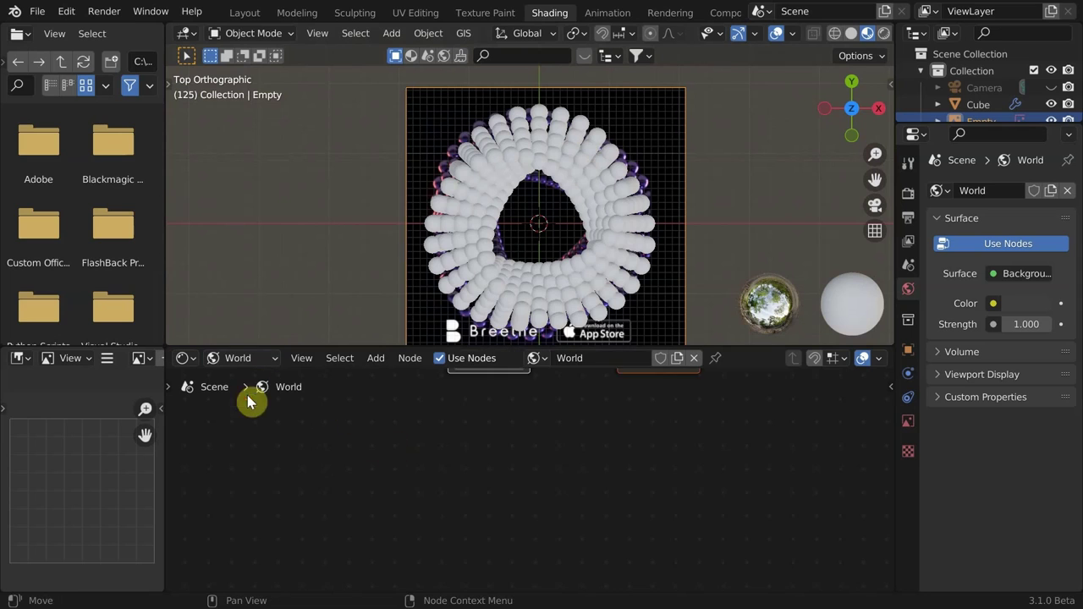
key("Home")
left_click(457, 462)
left_click(495, 272)
left_click_drag(554, 319, 554, 230)
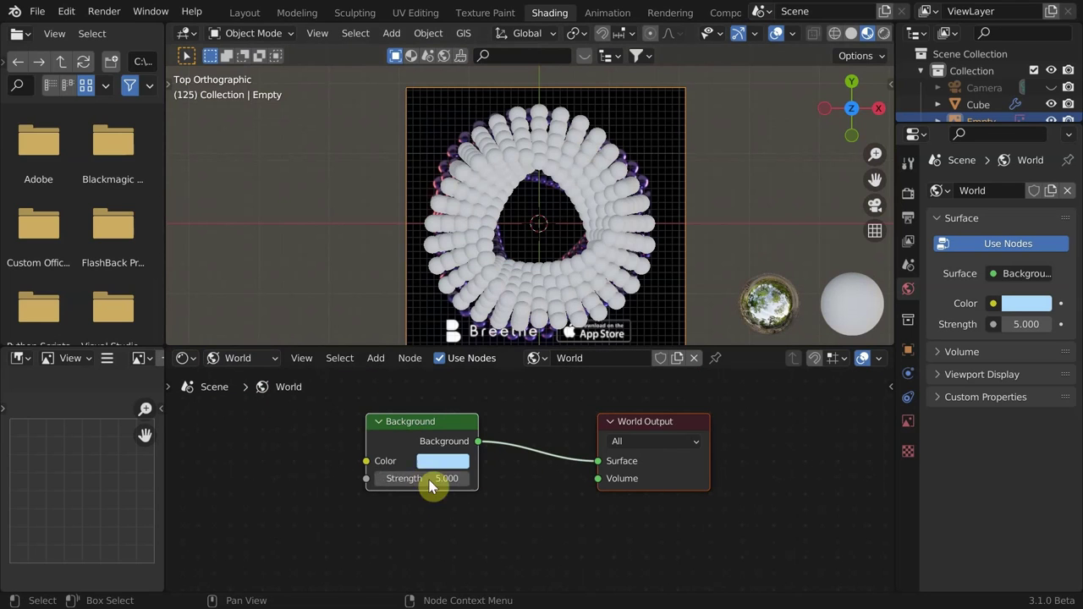
Give the ring object a black base-colour material and assign it with a Set Material node before Group Output.
left_click(520, 173)
left_click(238, 359)
left_click(230, 374)
scroll(471, 461, "down", 3)
middle_click_drag(459, 518, 487, 468)
scroll(485, 499, "up", 2)
left_click_drag(463, 535, 547, 530)
middle_click_drag(542, 578, 539, 507)
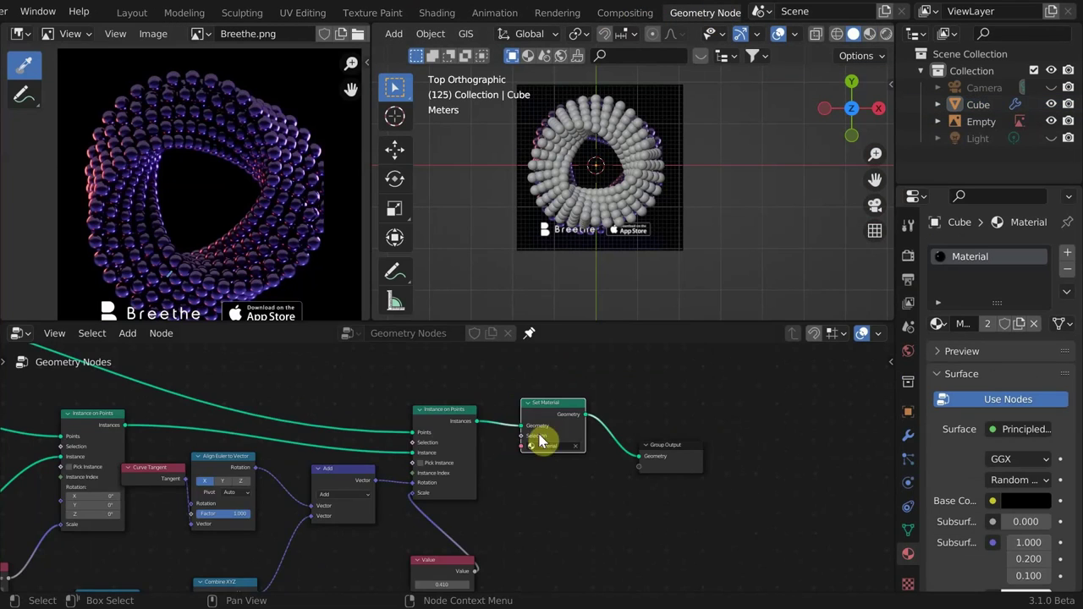
Add a Set Shade Smooth node directly after the Ico Sphere node's Mesh output.
scroll(544, 440, "up", 3)
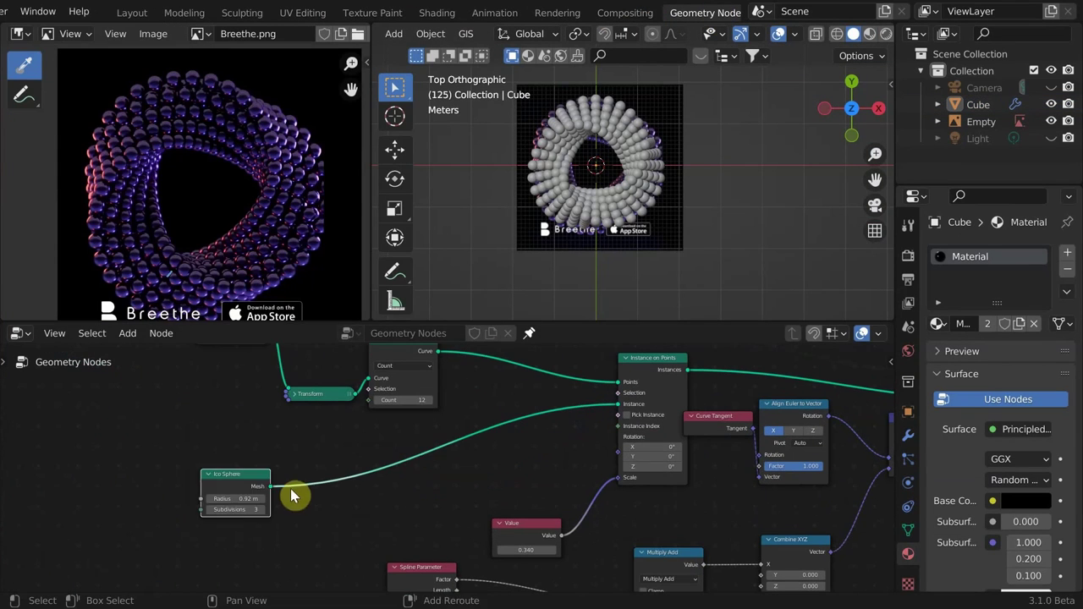
key("shift+a")
type("set")
left_click(291, 406)
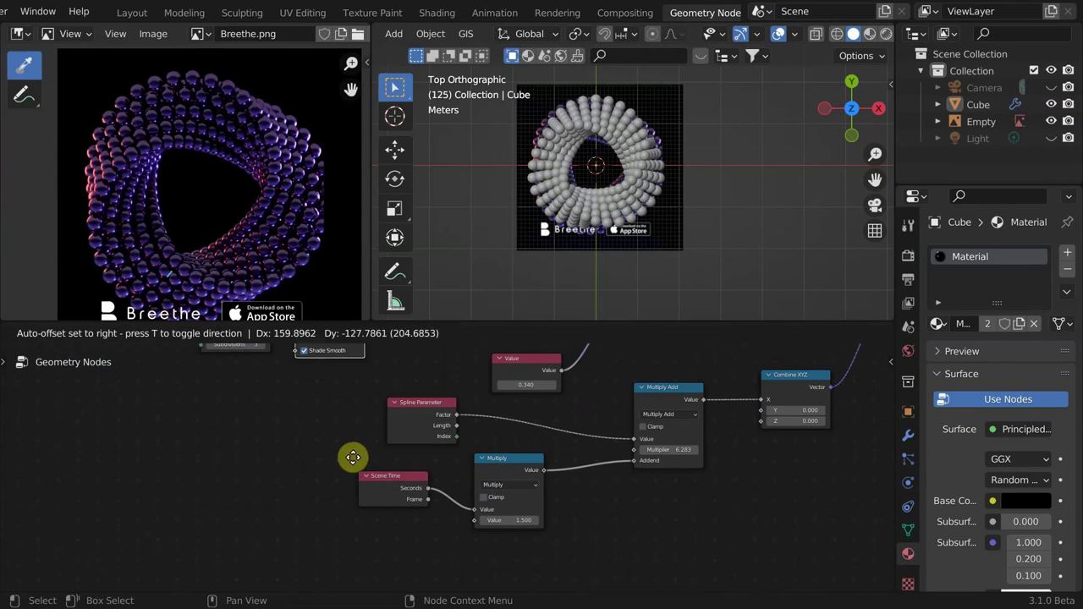
left_click(353, 454)
Return to the Shading workspace, show the ring in rendered shading, and set the world Background strength to 5.
left_click(447, 12)
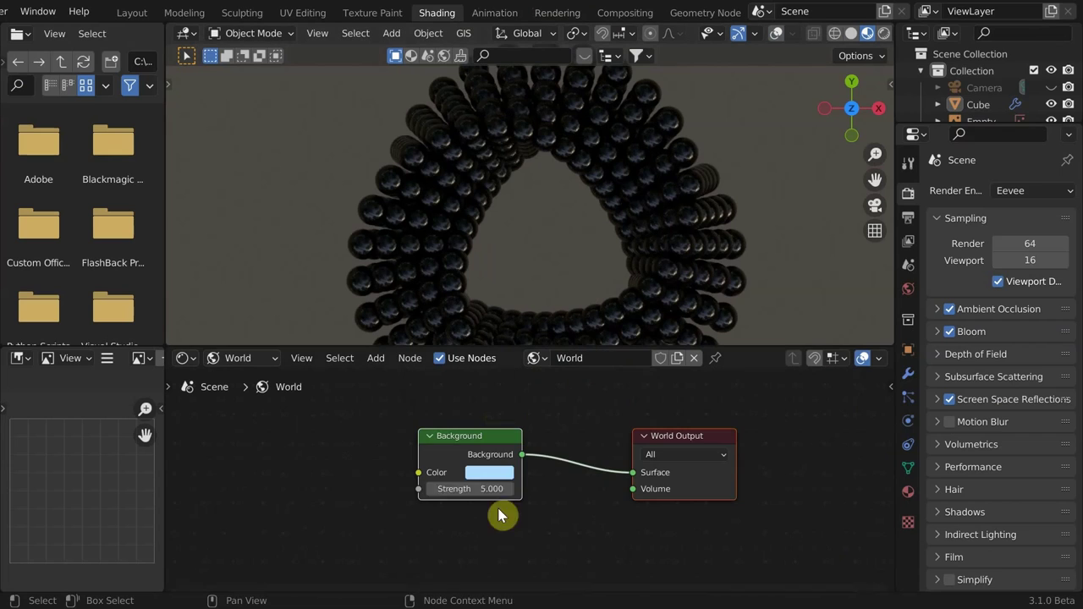
left_click(884, 34)
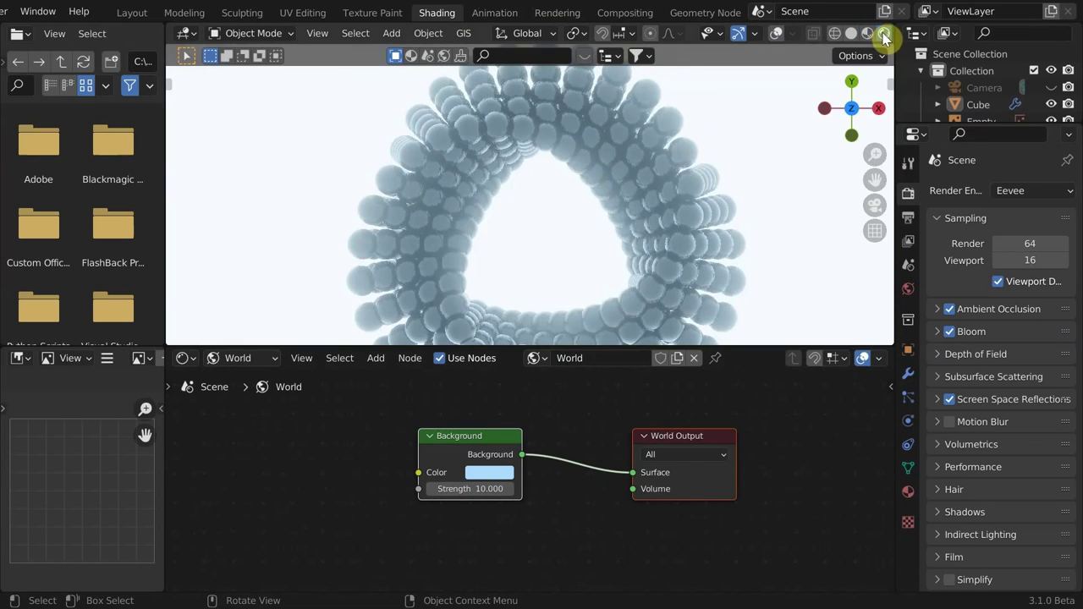
scroll(516, 294, "down", 3)
key("Return")
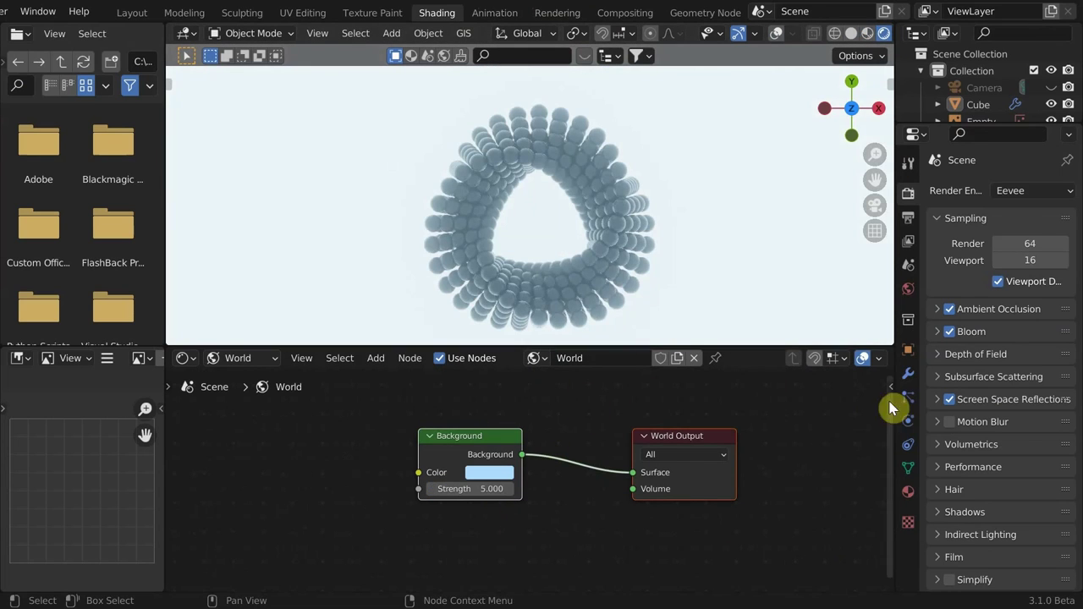
Make the render background transparent in the Eevee Film settings.
left_click(909, 217)
left_click(909, 194)
left_click(949, 556)
scroll(948, 555, "down", 5)
left_click(991, 489)
scroll(576, 243, "up", 1)
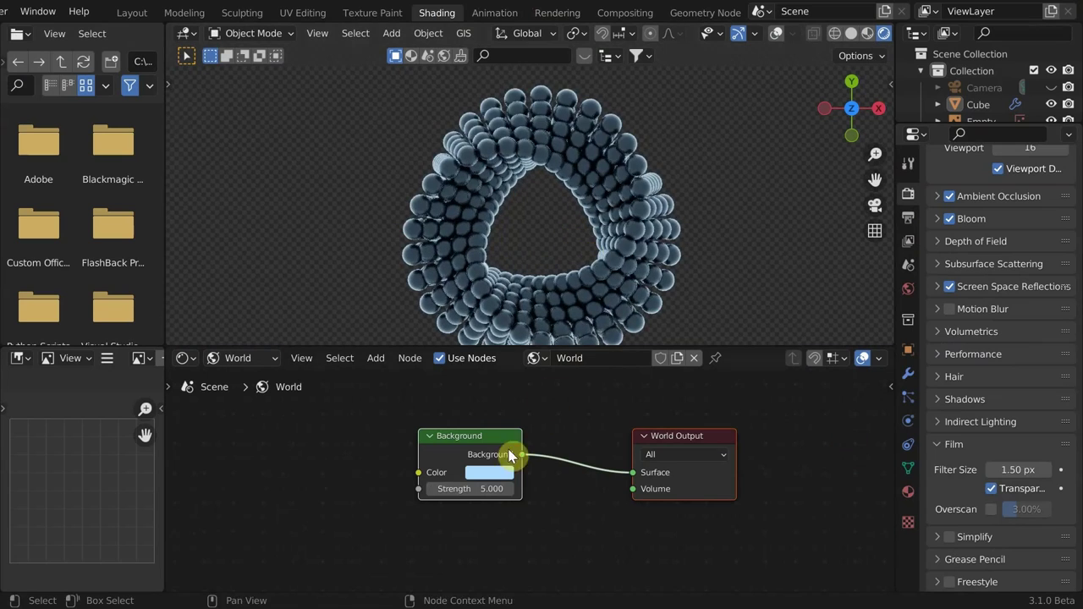
Set the world Background strength to 2 and inspect the lighting on the ring.
double_click(489, 490)
type("2")
key("Return")
scroll(725, 230, "up", 1)
scroll(651, 220, "down", 1)
middle_click_drag(649, 220, 637, 183, "shift")
Change the world Background colour to light green and set its strength to 3.
left_click(491, 472)
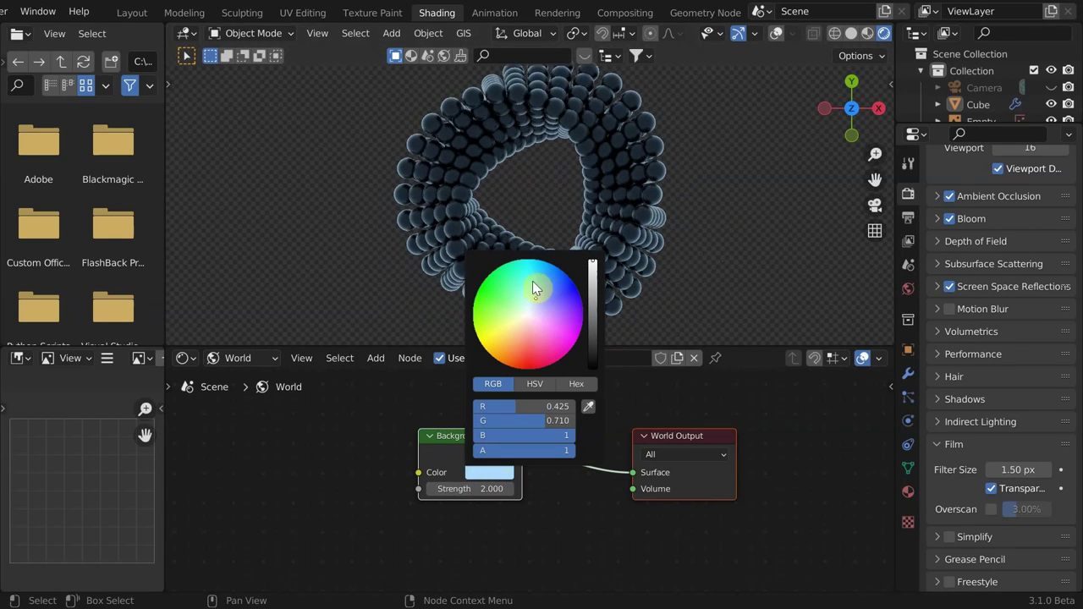
left_click_drag(535, 290, 508, 288)
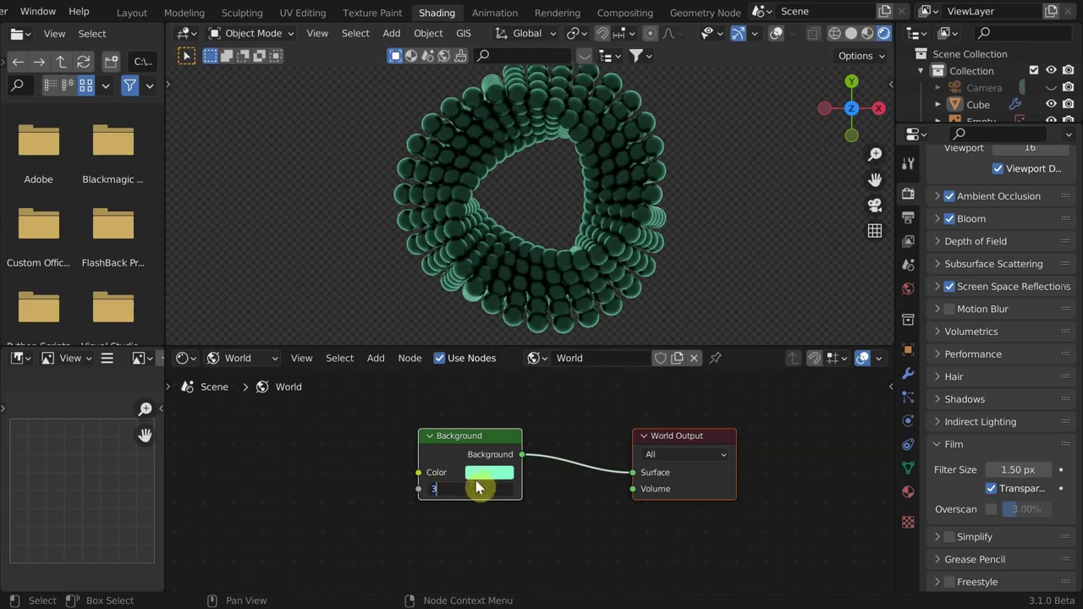
key("Return")
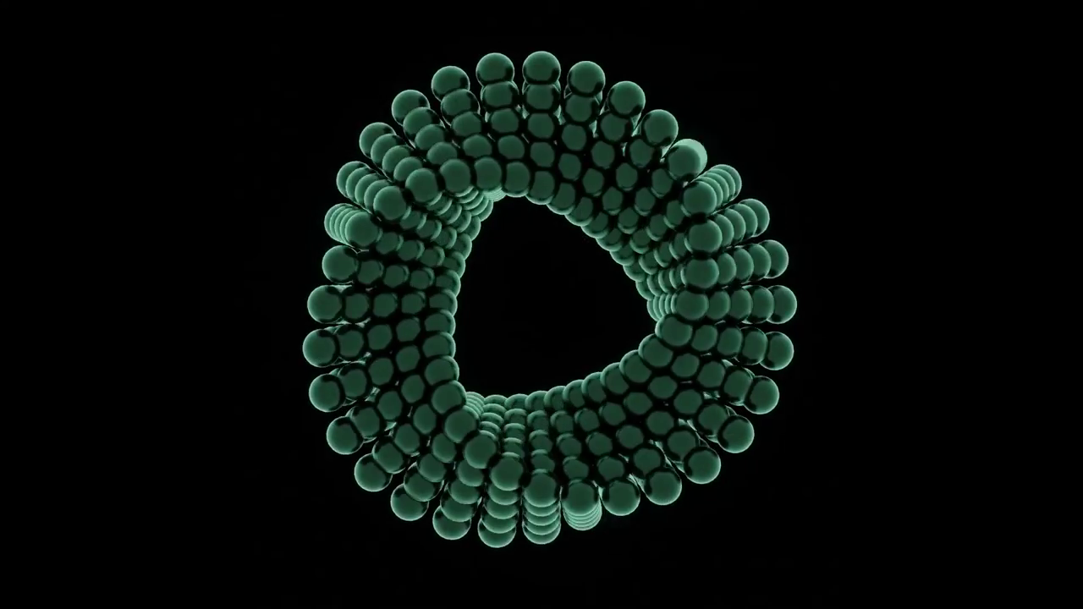